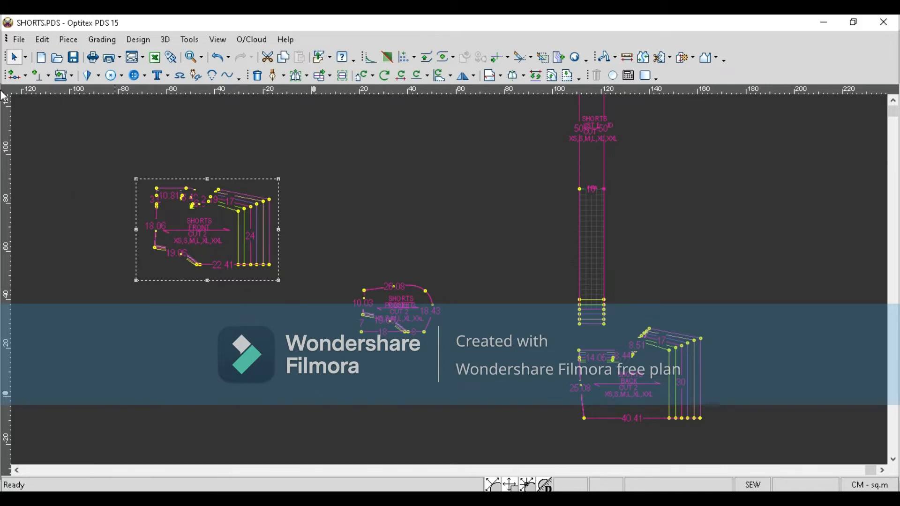
Start a new empty document without saving the changes to SHORTS.PDS, and switch to Optitex Mark.
left_click(39, 58)
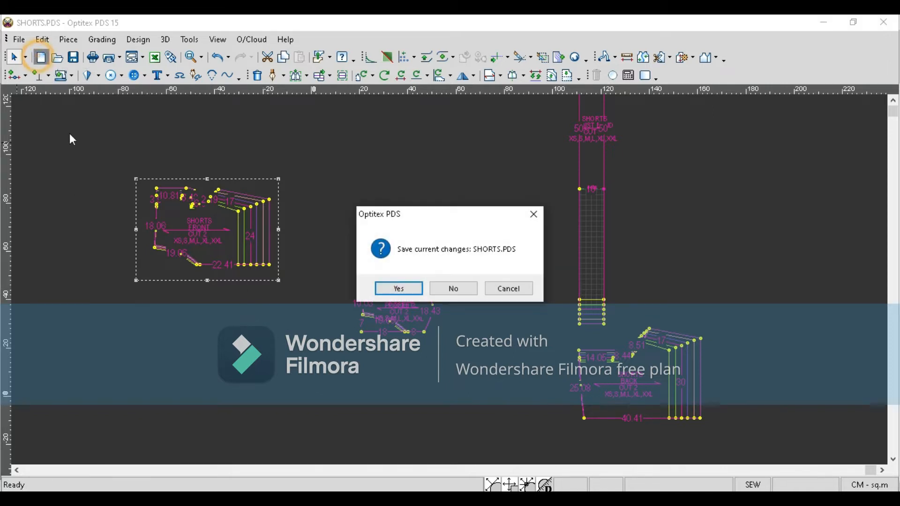
left_click(454, 289)
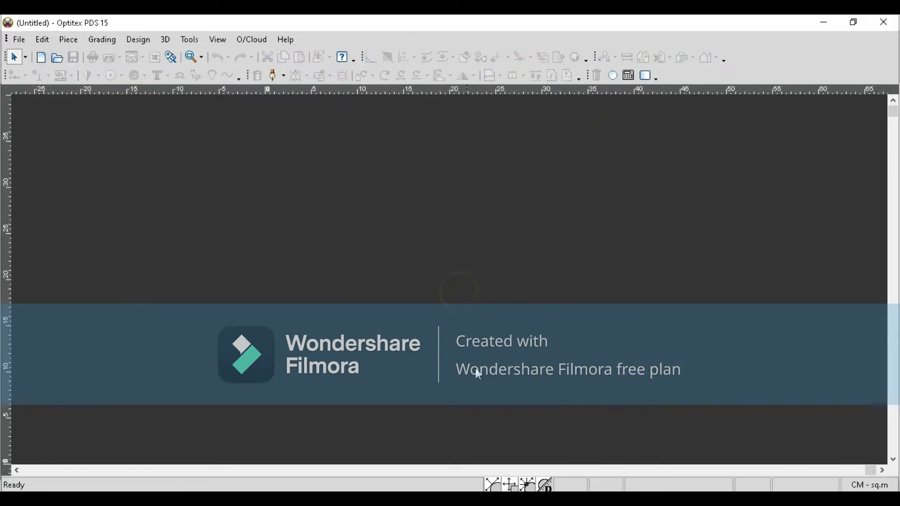
mouse_move(404, 499)
left_click(404, 455)
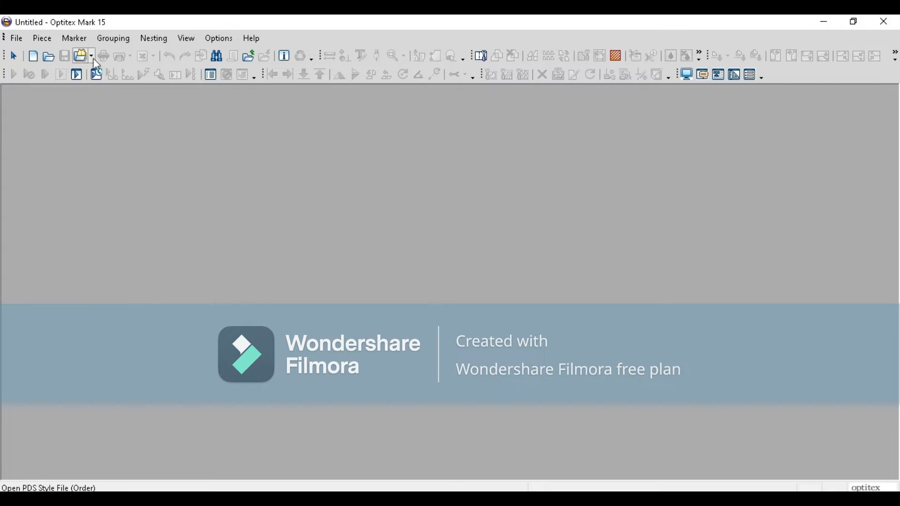
Create the marker from the Default Table definition with a weight of 200 per sq.m.
left_click(77, 43)
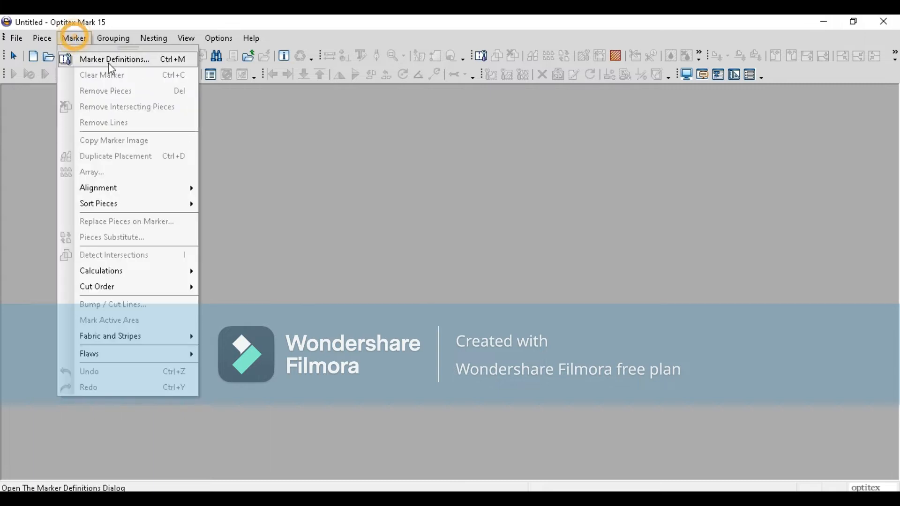
left_click(107, 59)
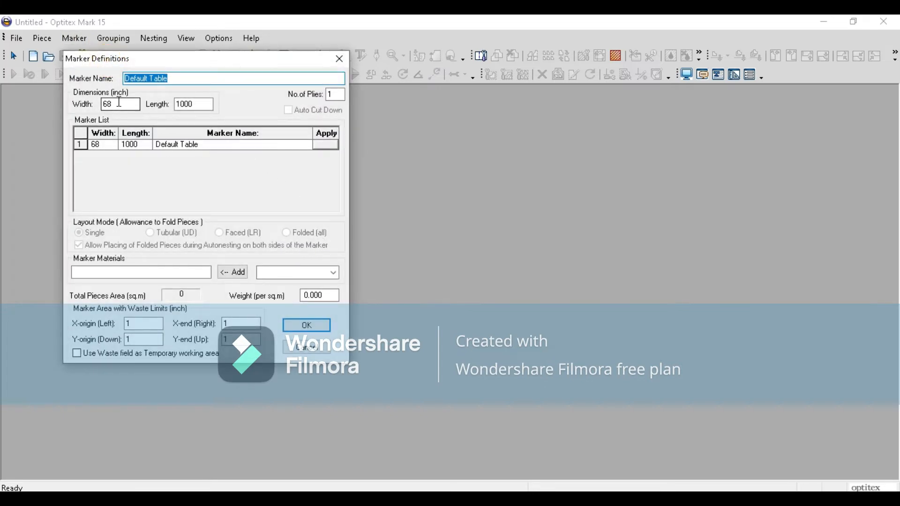
double_click(335, 95)
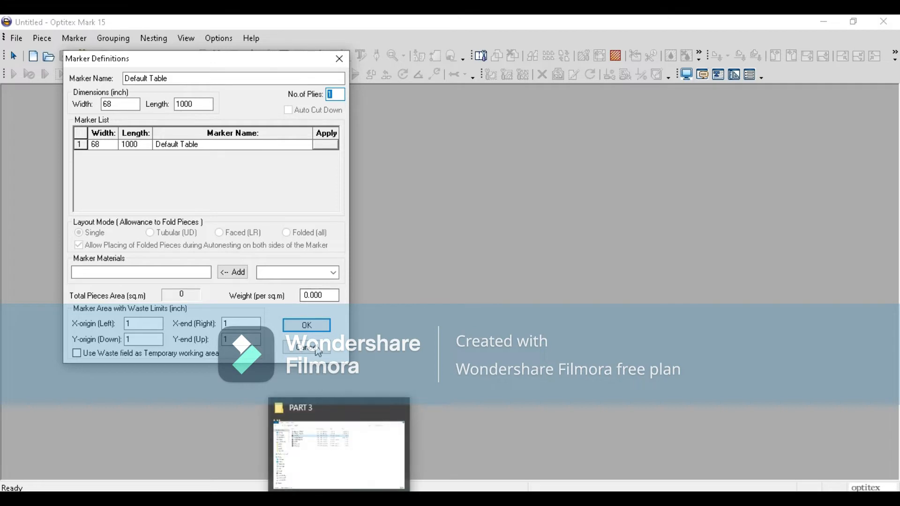
left_click(302, 297)
left_click(307, 295)
left_click(305, 295)
type("20")
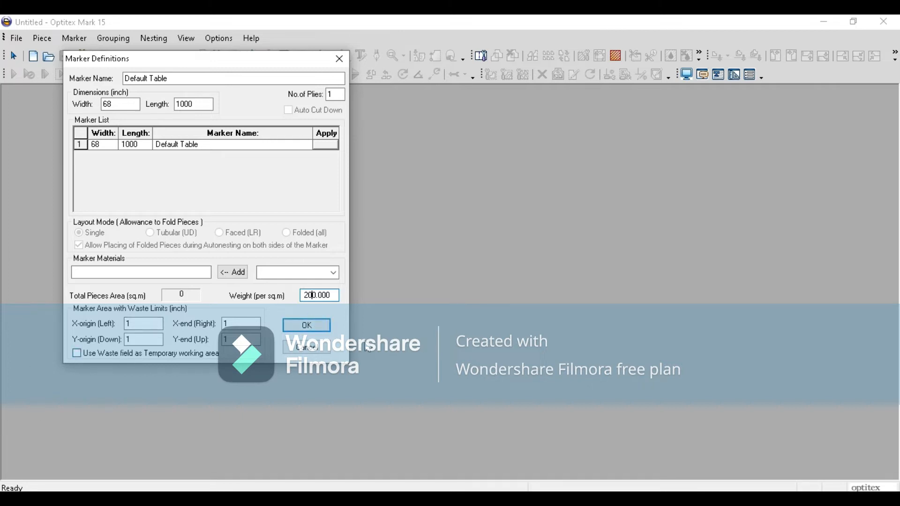
left_click(318, 327)
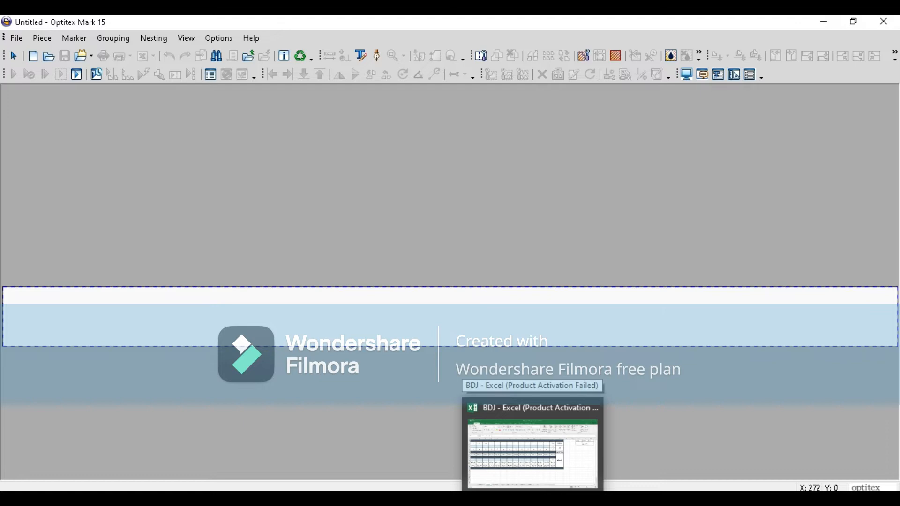
Switch to the BDJ workbook in Excel, examine the size and order quantity rows of the RATIO sheet, and return to Optitex Mark.
left_click(534, 450)
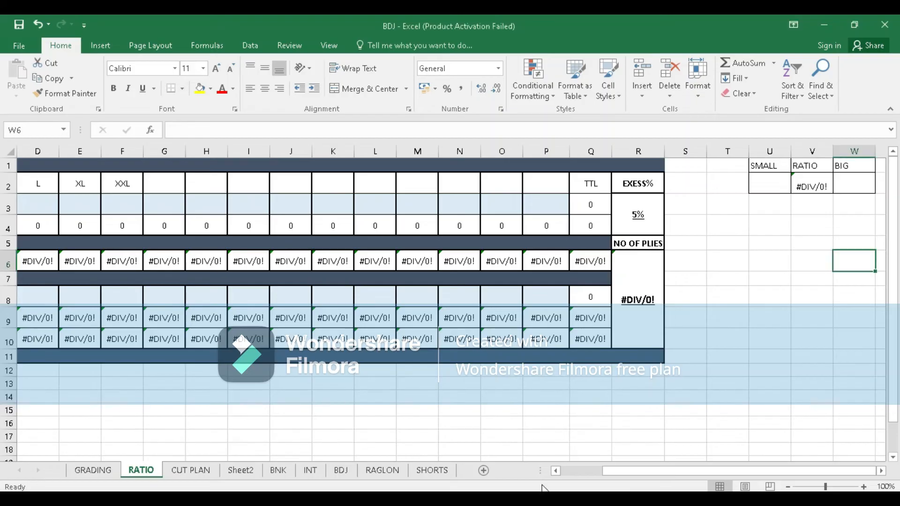
left_click_drag(638, 471, 598, 471)
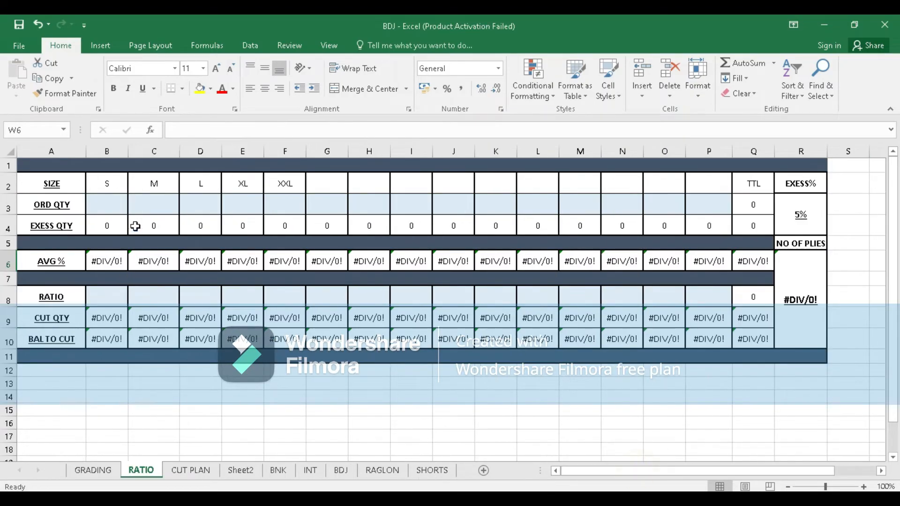
left_click(117, 206)
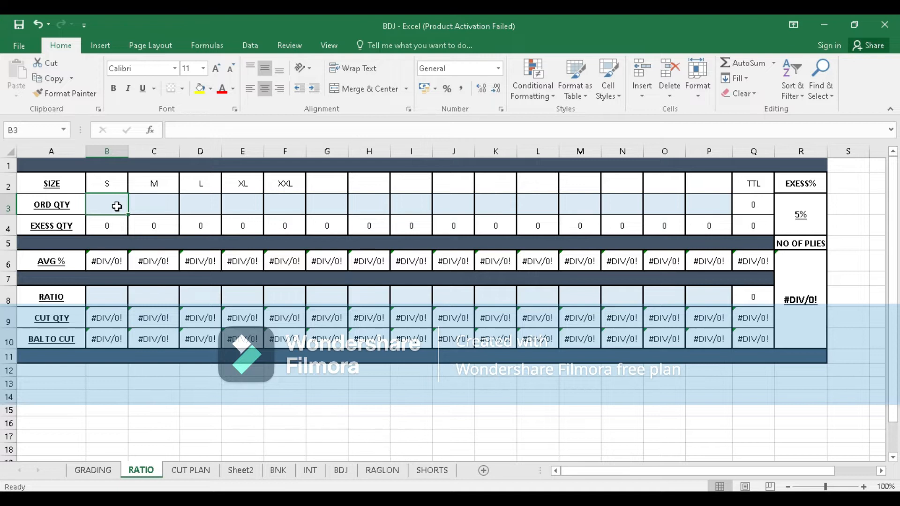
mouse_move(372, 499)
mouse_move(533, 499)
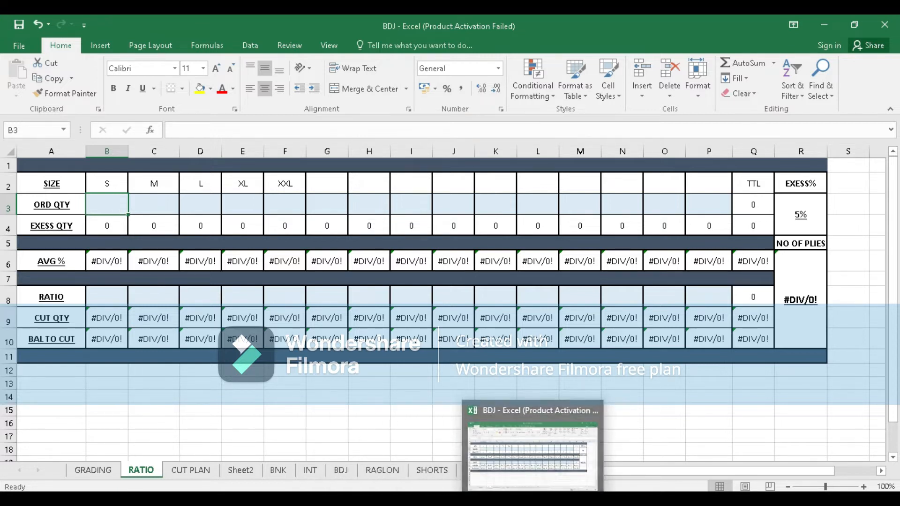
left_click(402, 499)
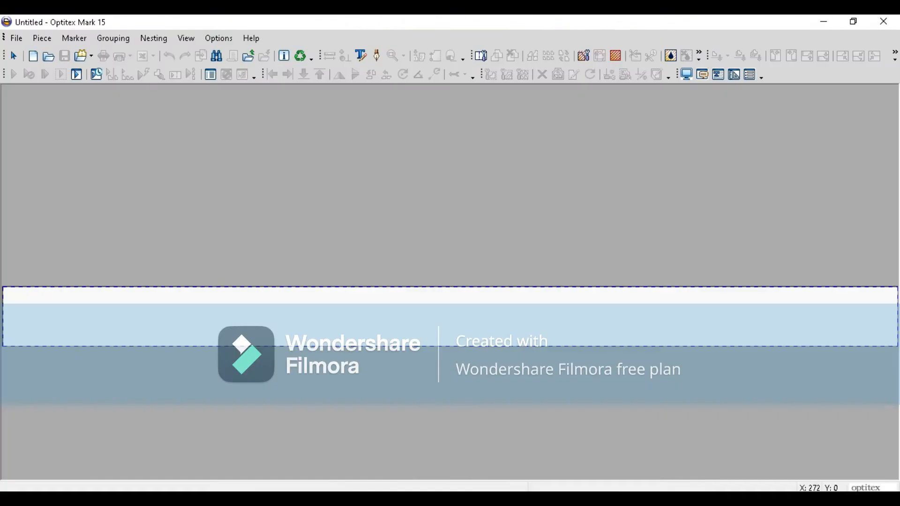
Open the SHORTS style file from the PART 3 folder as an order for marker making.
left_click(81, 60)
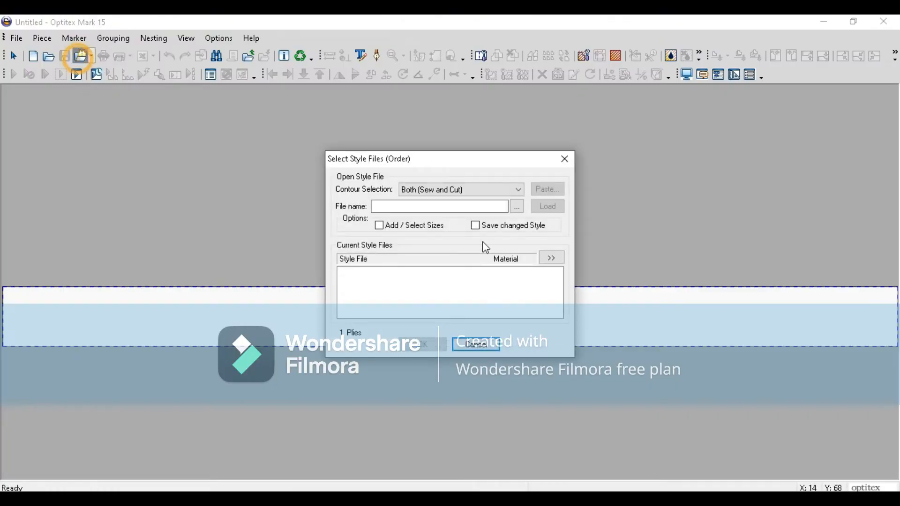
left_click(517, 206)
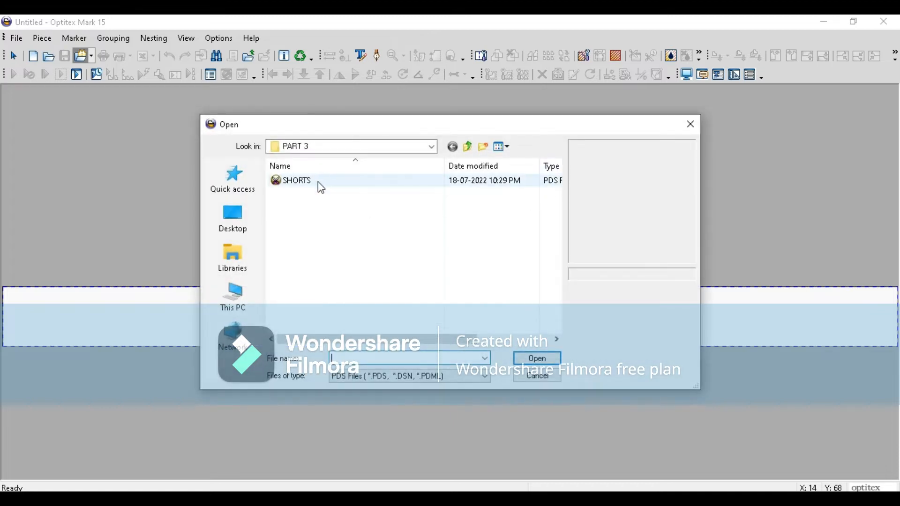
left_click(317, 181)
left_click(530, 358)
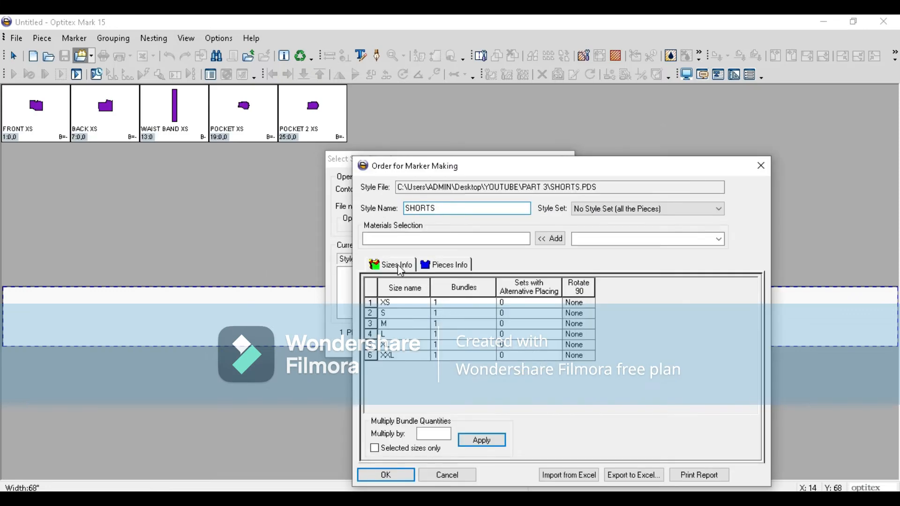
Set the order's bundles to 2 for each of the sizes S, M, L and XL.
left_click(401, 270)
left_click(451, 304)
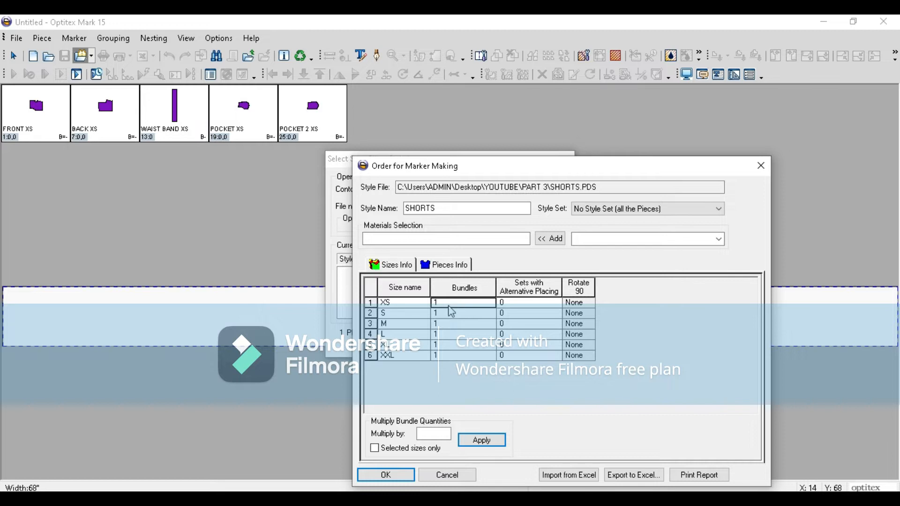
left_click(452, 316)
type("2")
left_click(448, 324)
type("2")
left_click(448, 334)
type("2")
left_click(449, 345)
type("2")
left_click(450, 356)
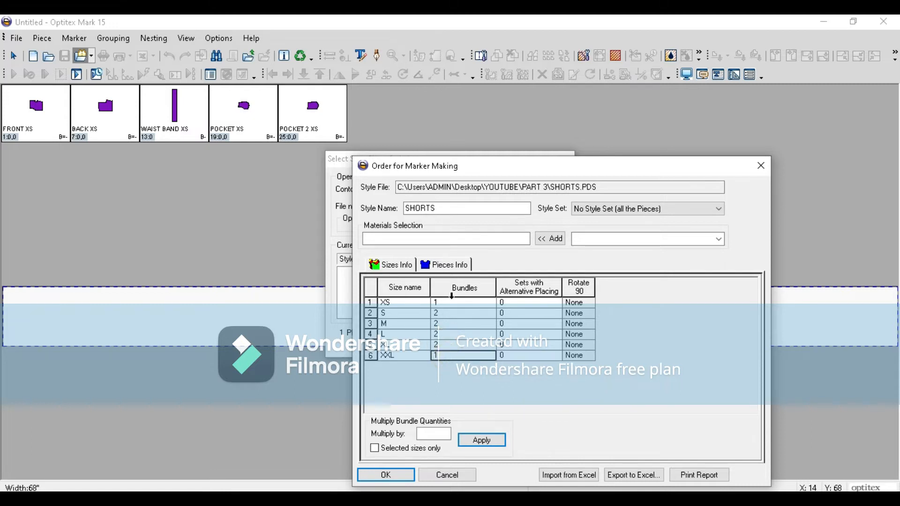
Check the quantities of the waist band and pocket pieces, and confirm the order to load the SHORTS pieces.
left_click(439, 269)
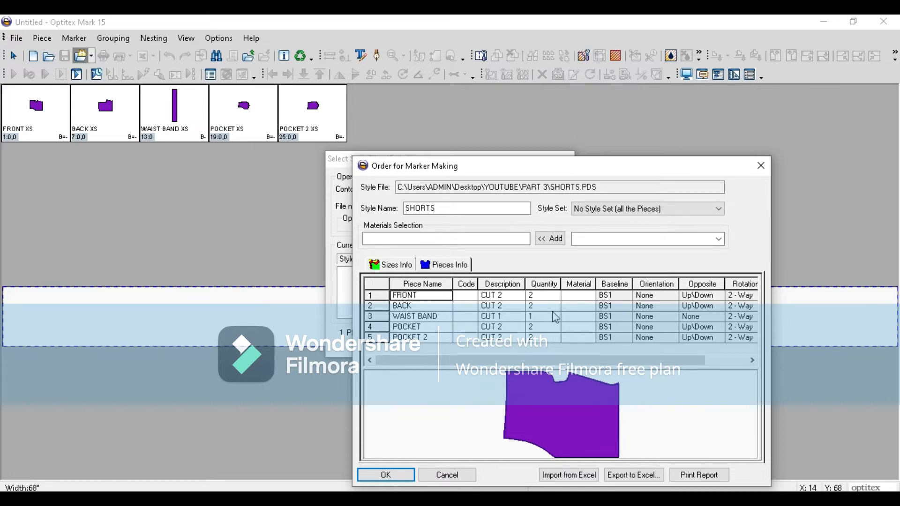
left_click(545, 317)
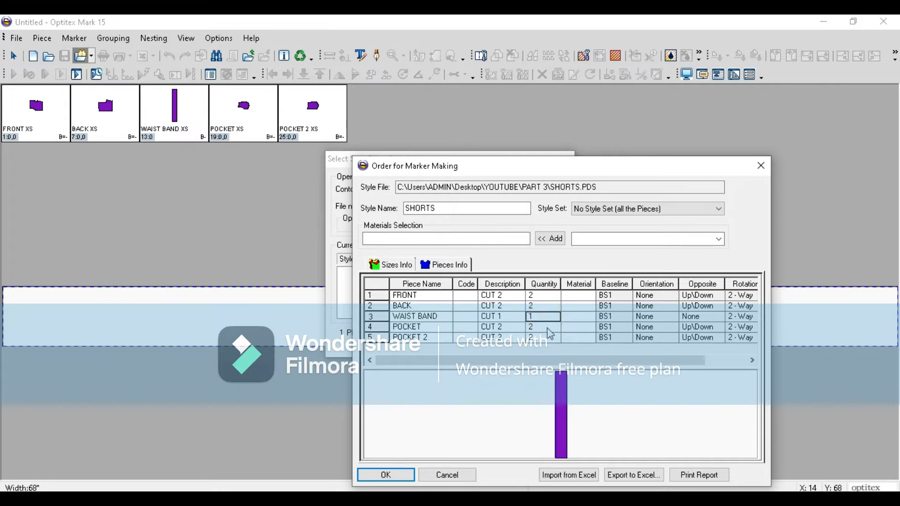
left_click(546, 327)
left_click(548, 337)
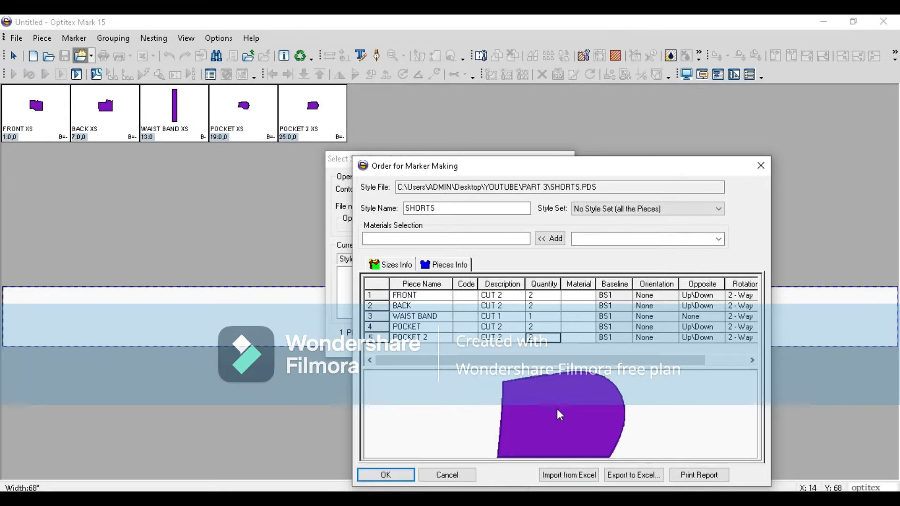
left_click(386, 475)
left_click(561, 359)
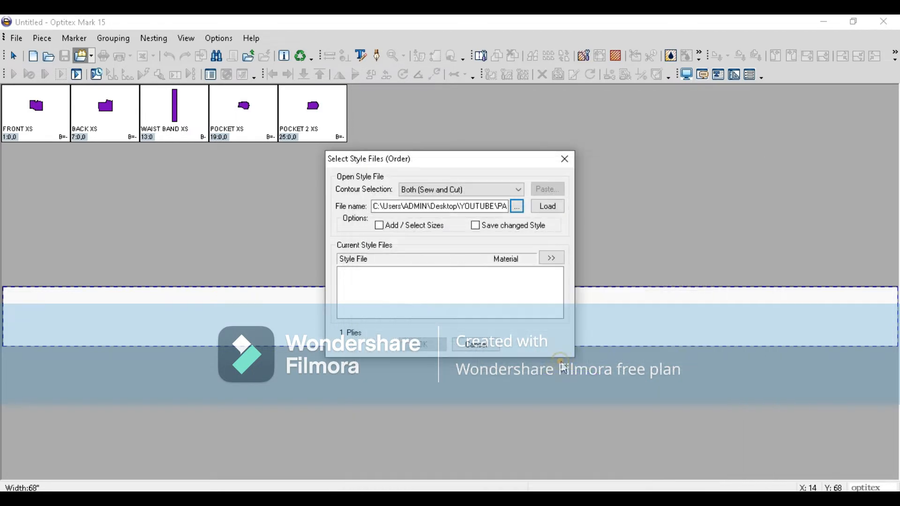
left_click(421, 345)
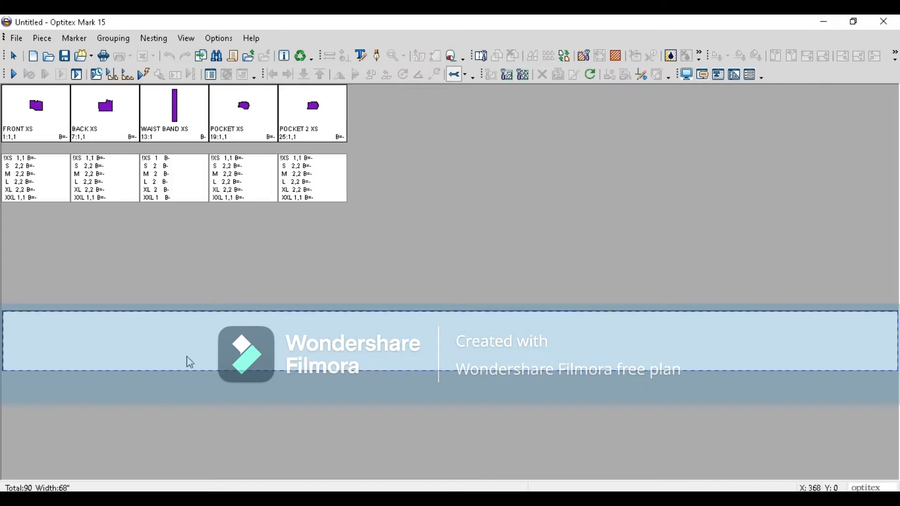
Select all sizes of the FRONT and BACK pieces, auto-nest them on the marker, and stop the nesting run.
left_click(22, 158)
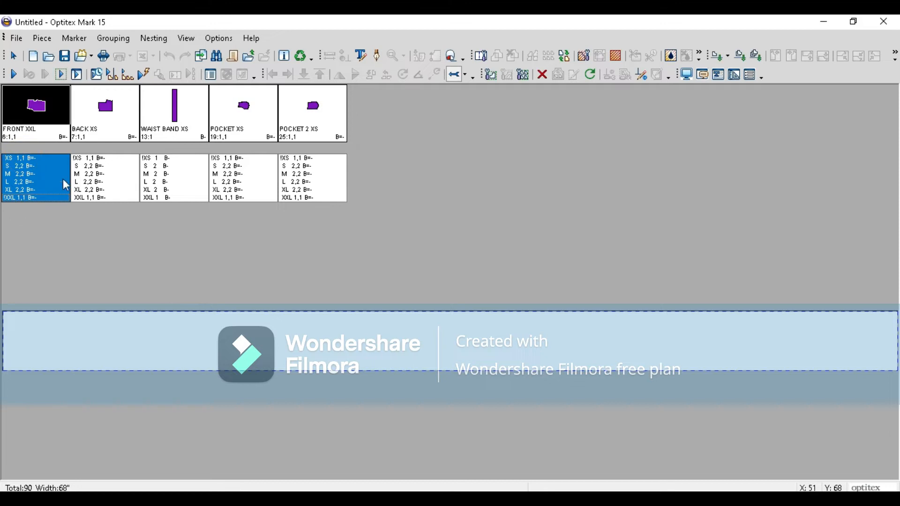
left_click(82, 158)
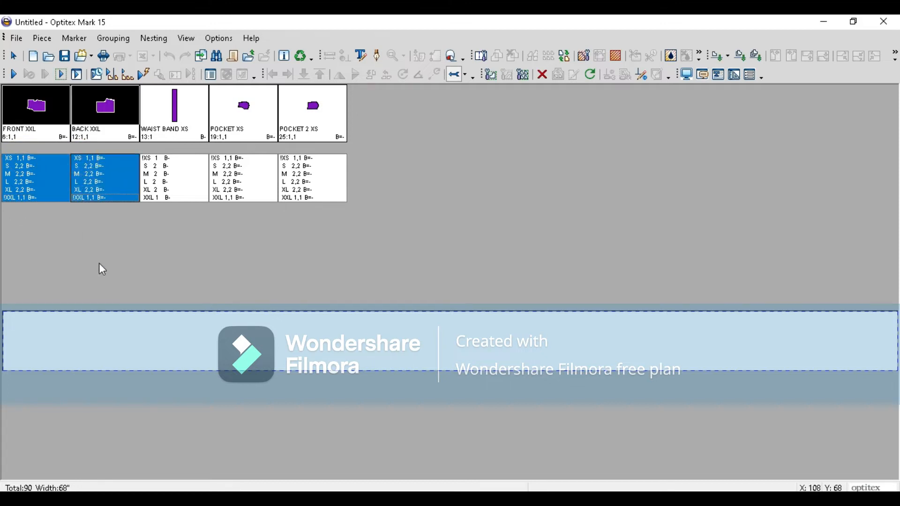
left_click(62, 249)
left_click_drag(30, 154, 30, 204)
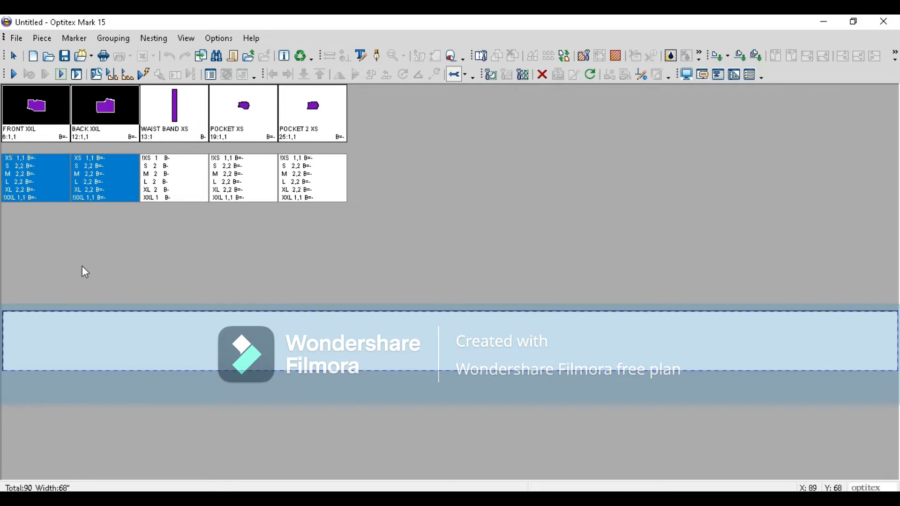
left_click(60, 75)
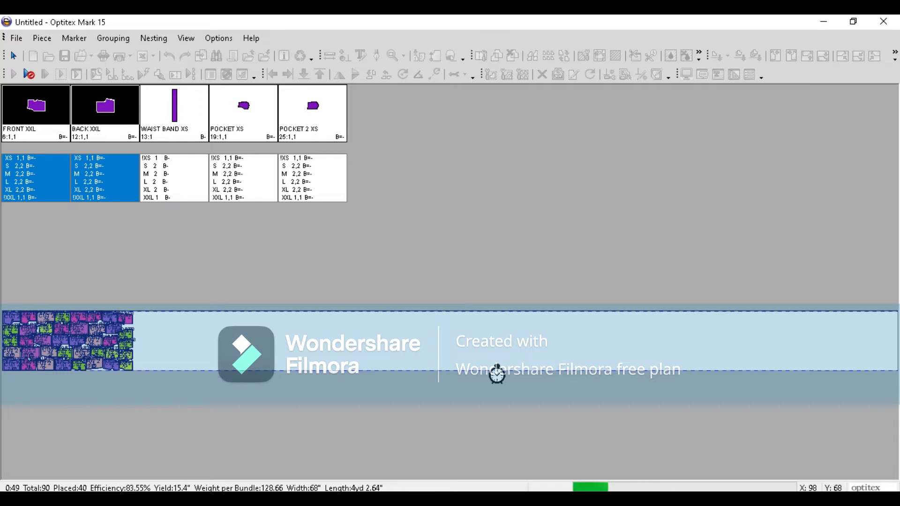
left_click(29, 74)
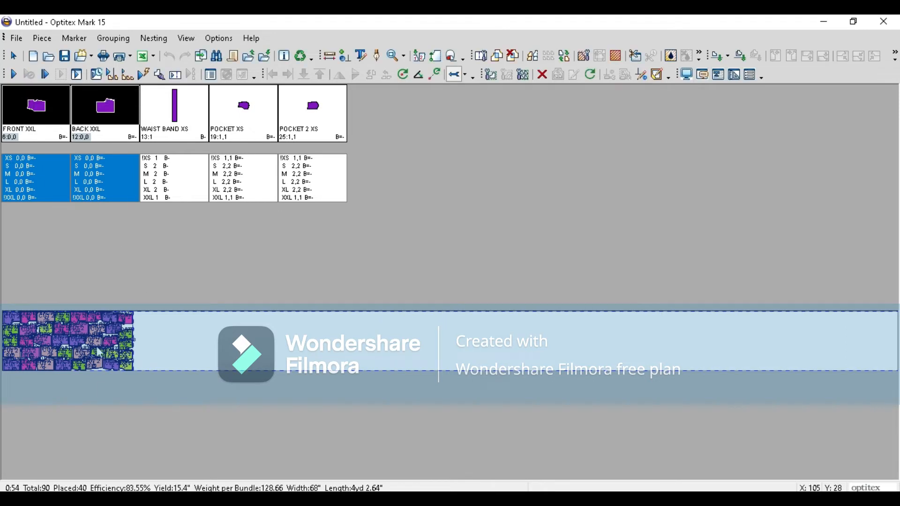
Place the XXL waist band on the marker beside the nested front and back pieces.
scroll(110, 343, "up", 1)
scroll(140, 347, "up", 1)
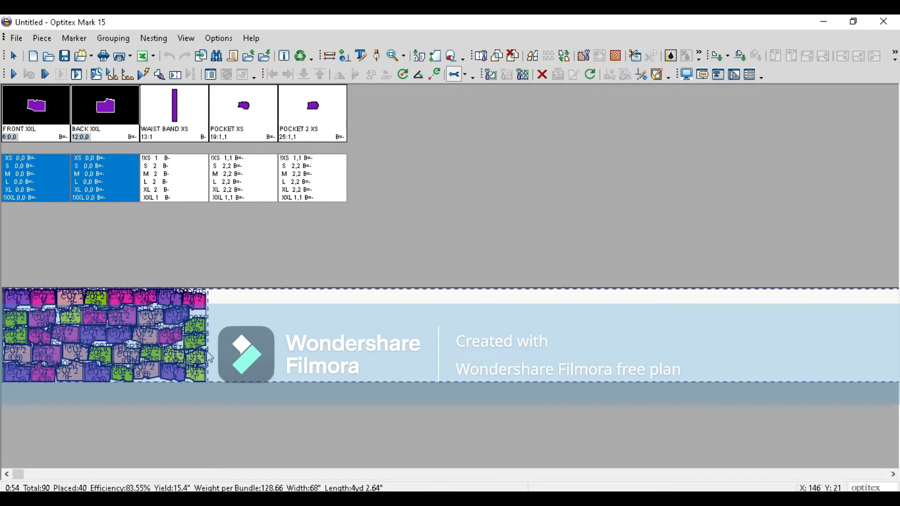
scroll(179, 360, "up", 1)
mouse_move(180, 360)
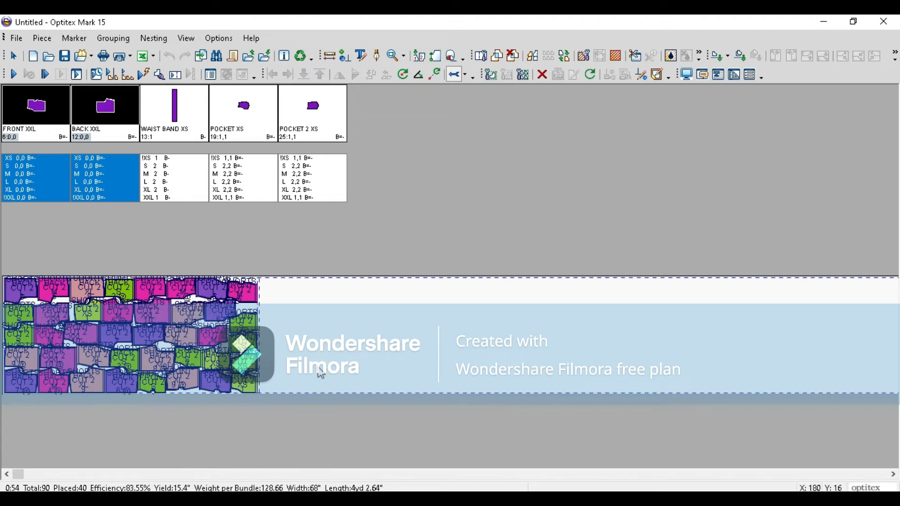
double_click(156, 198)
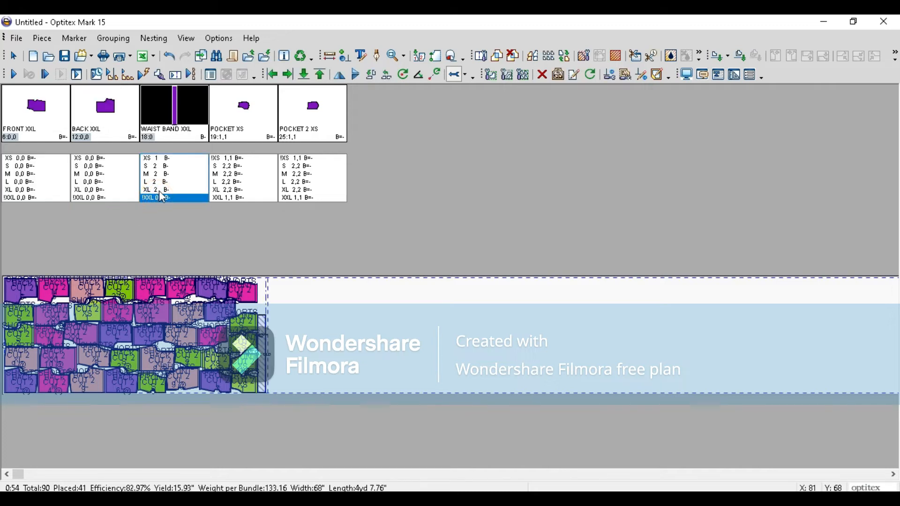
left_click(158, 190)
left_click(156, 190)
left_click(330, 319)
scroll(231, 319, "down", 2)
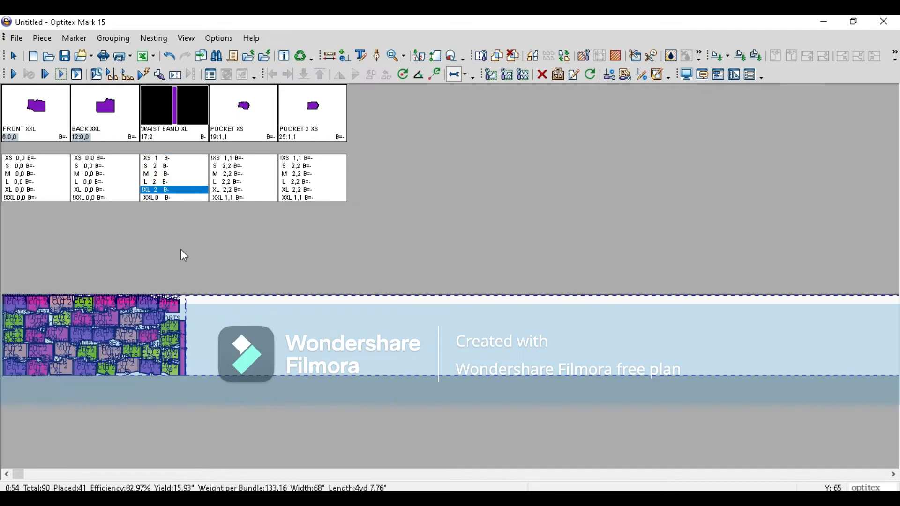
Place the two waist bands of each size XL, L, M and S on the marker next to the XXL one.
double_click(158, 190)
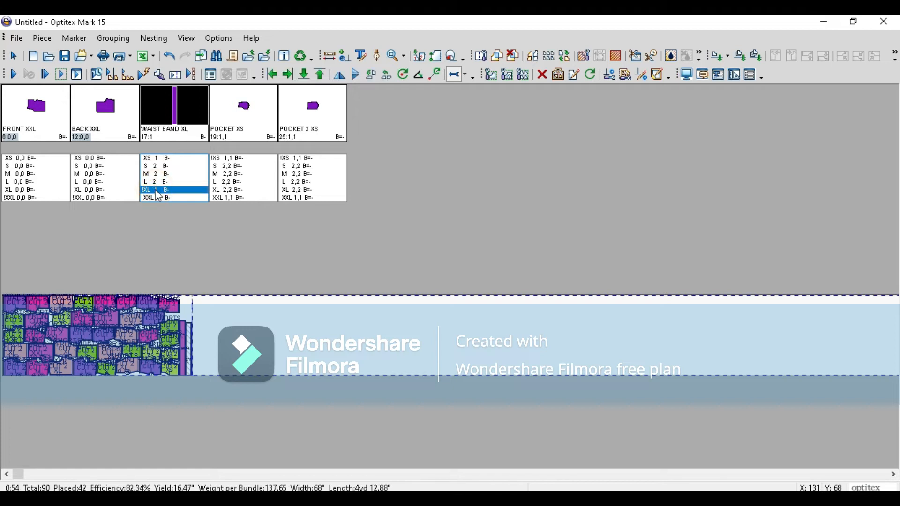
double_click(153, 183)
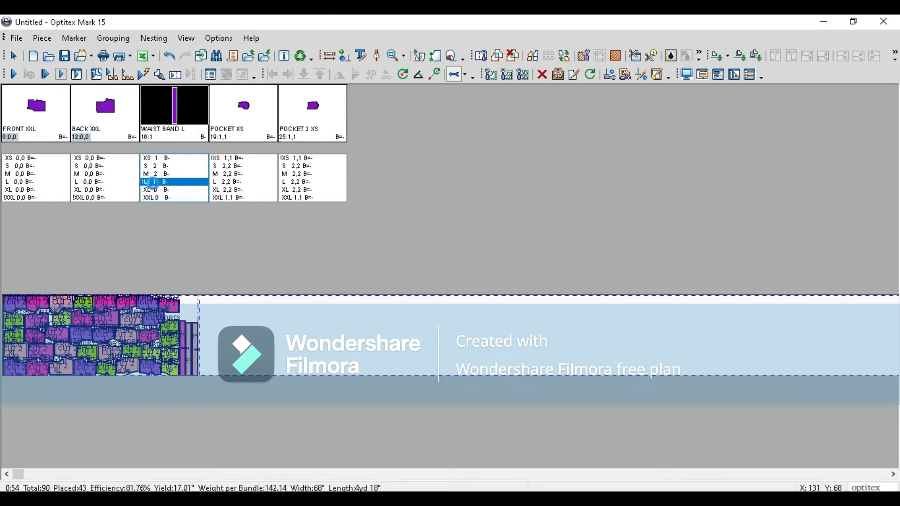
double_click(152, 182)
double_click(152, 175)
double_click(152, 175)
double_click(151, 167)
double_click(151, 167)
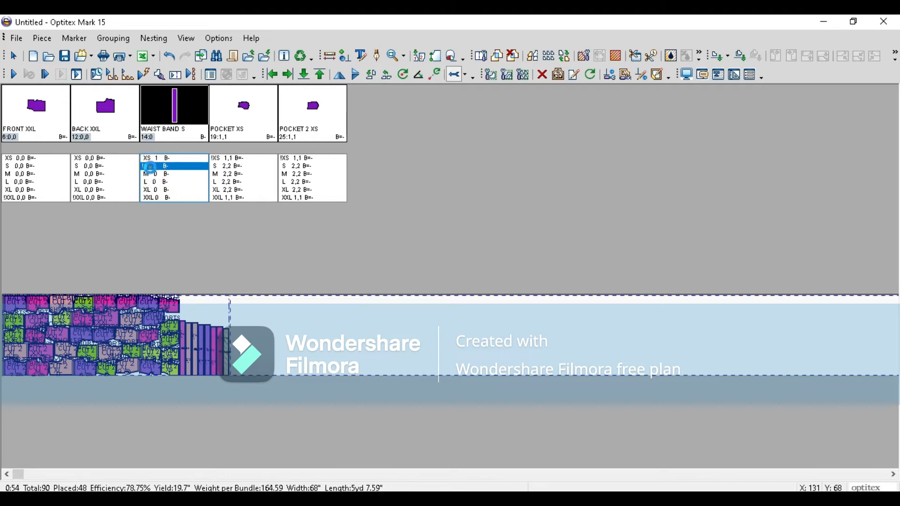
Place the XS waist band on the marker, and auto-nest all pocket pieces into the free space around the waist bands.
left_click(157, 159)
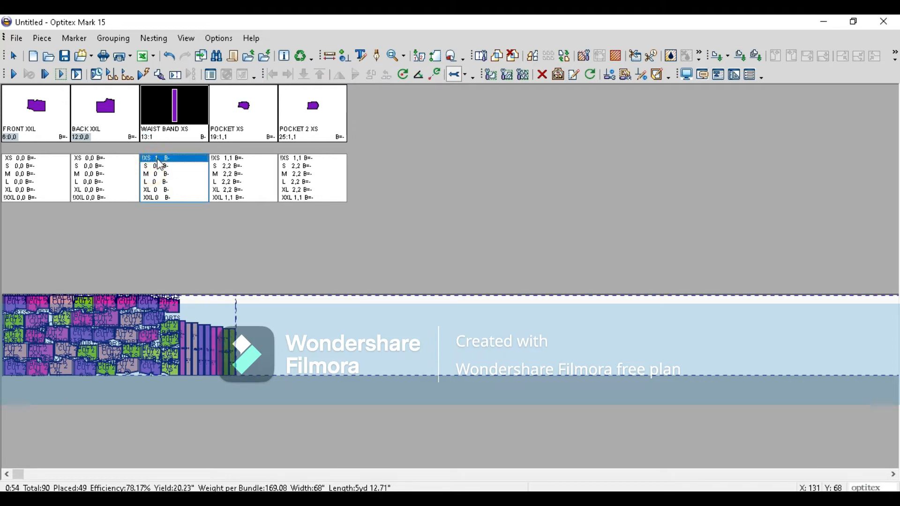
double_click(156, 160)
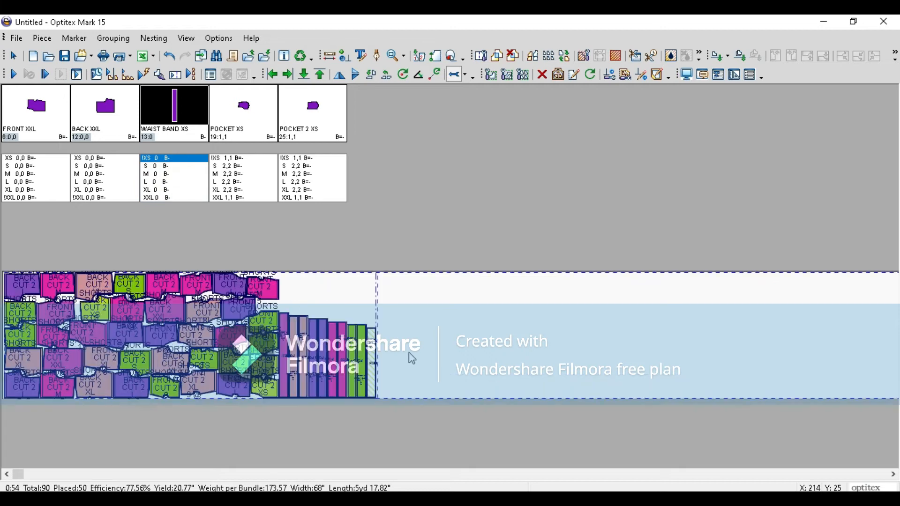
left_click(46, 75)
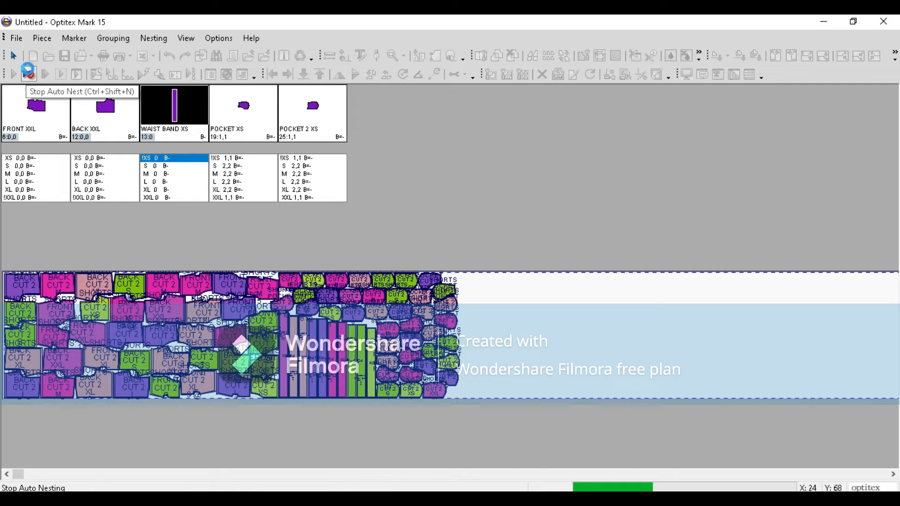
left_click(29, 74)
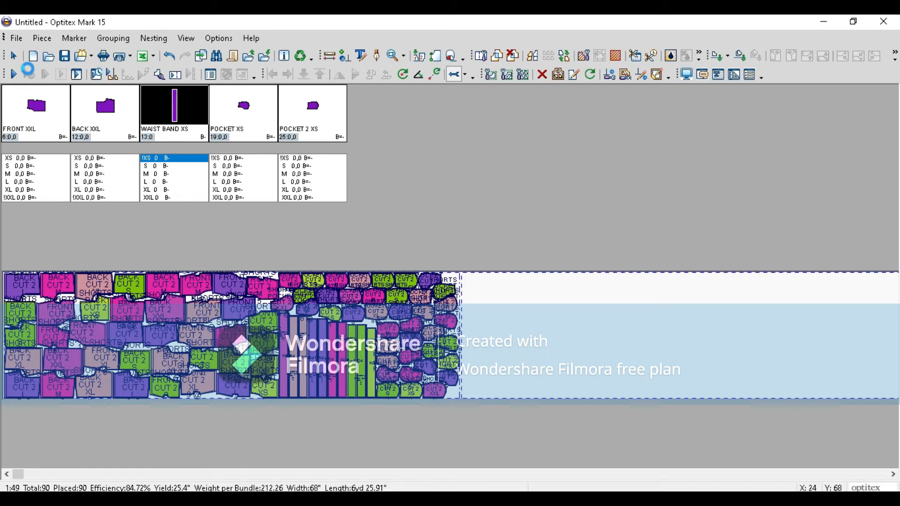
Undo the nesting of the pocket pieces, redo it, and clear the piece selection.
mouse_move(230, 336)
left_click(160, 78)
mouse_move(263, 393)
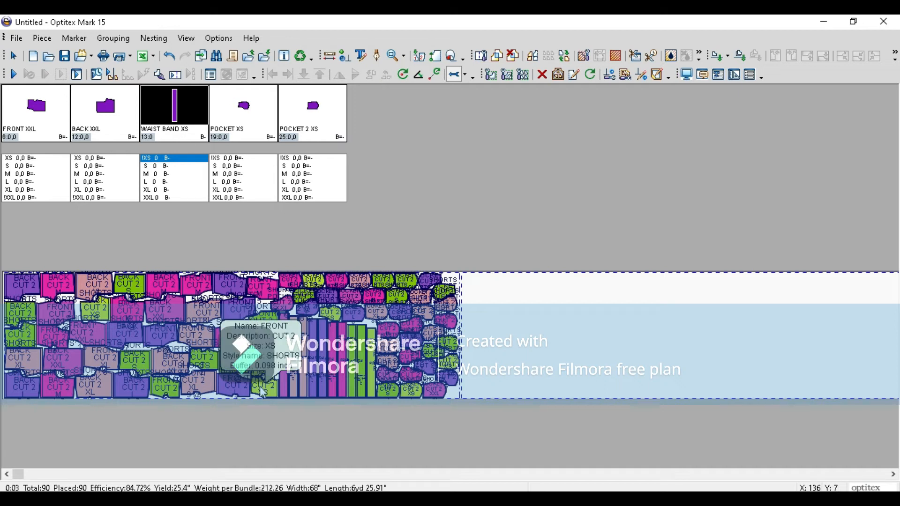
key("ctrl+z")
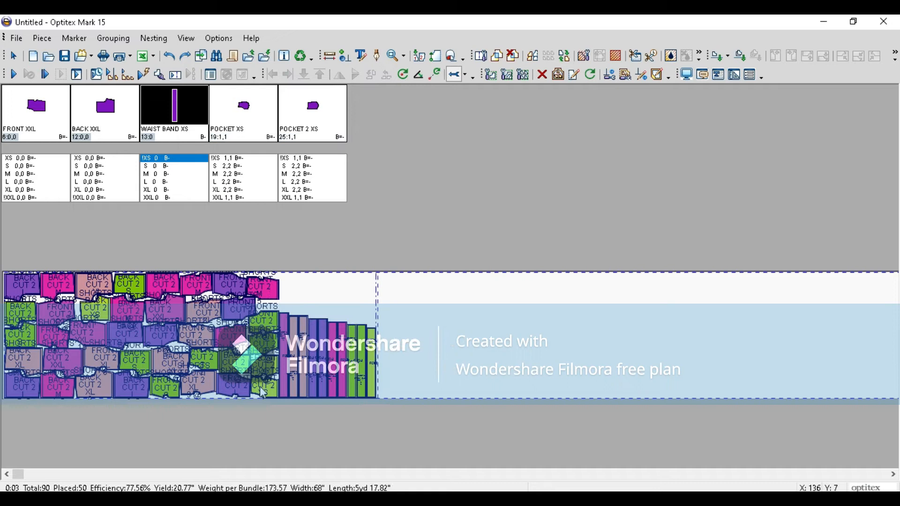
key("ctrl+y")
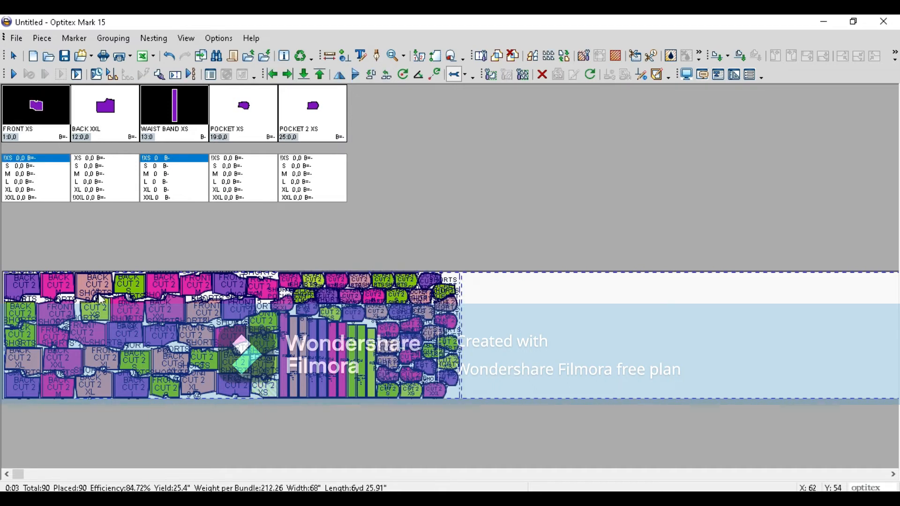
left_click(479, 324)
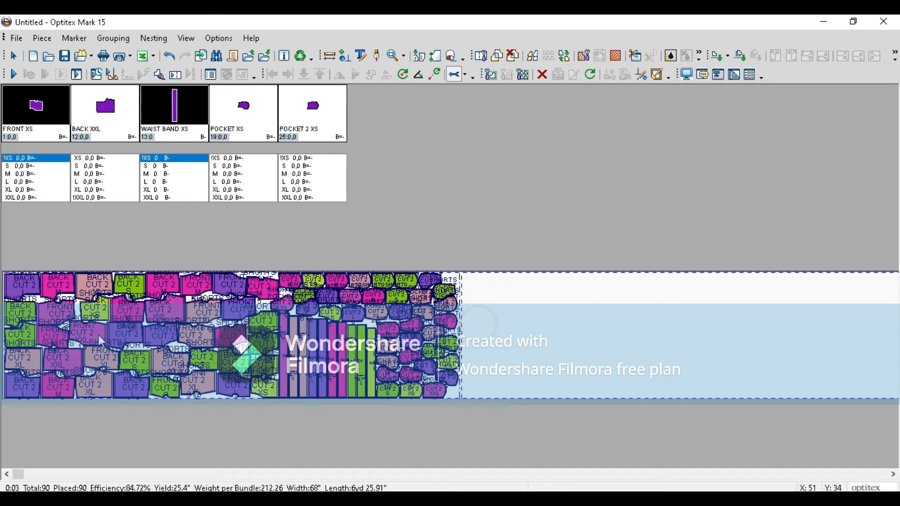
Save the marker as SHORTS in the PART 2 folder as a Marker - 10 file (*.MRK).
mouse_move(108, 341)
left_click(17, 38)
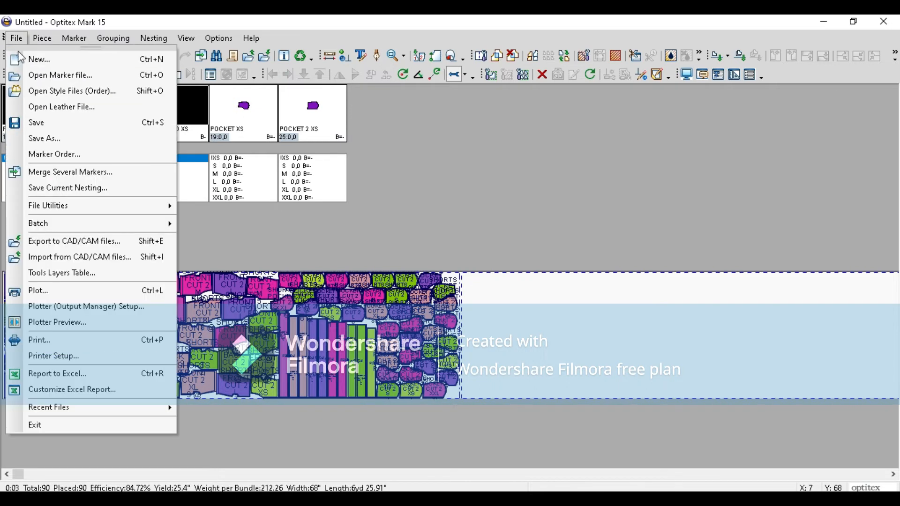
left_click(37, 139)
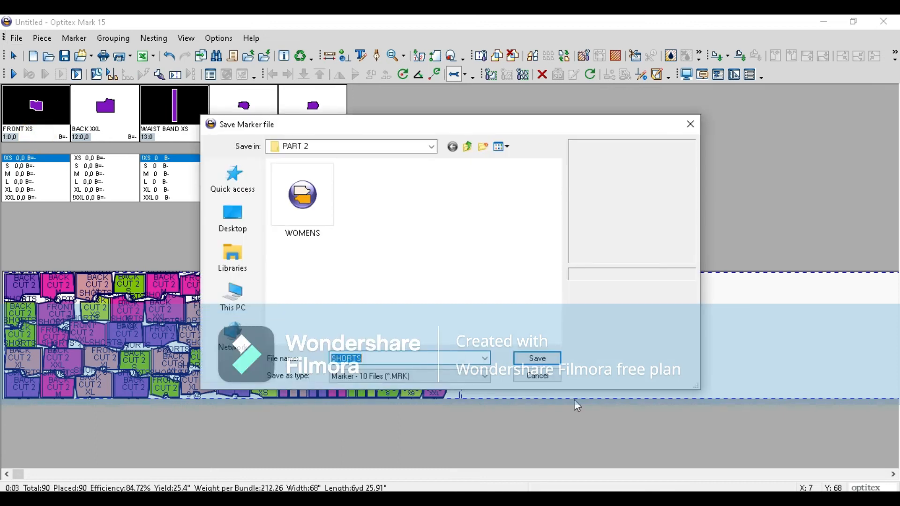
left_click(541, 362)
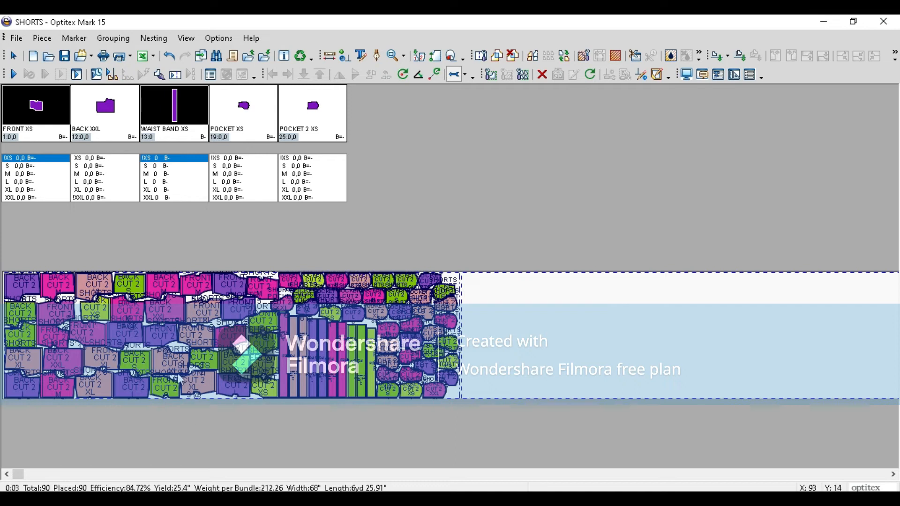
Select the XL, L and XXL bundles in turn to examine where their matching pieces lie on the marker, and clear the selection.
scroll(275, 397, "up", 1)
scroll(278, 401, "up", 1)
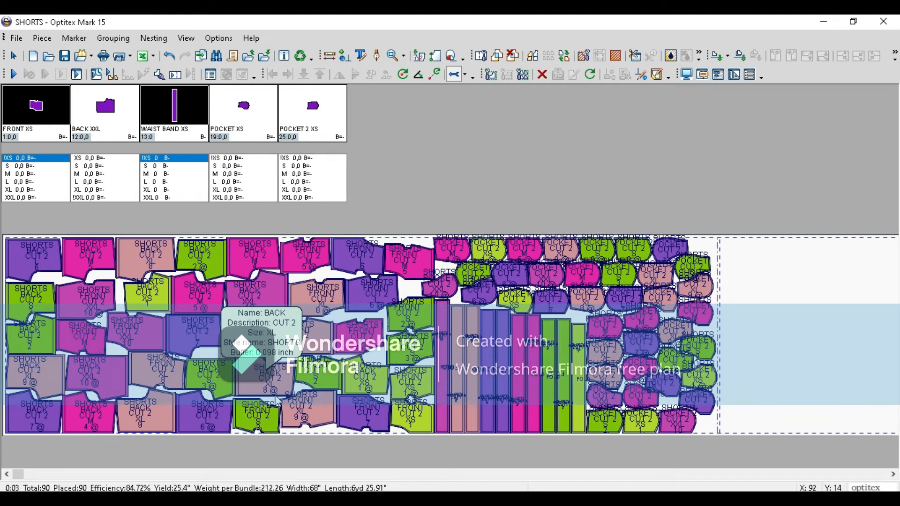
left_click(162, 384)
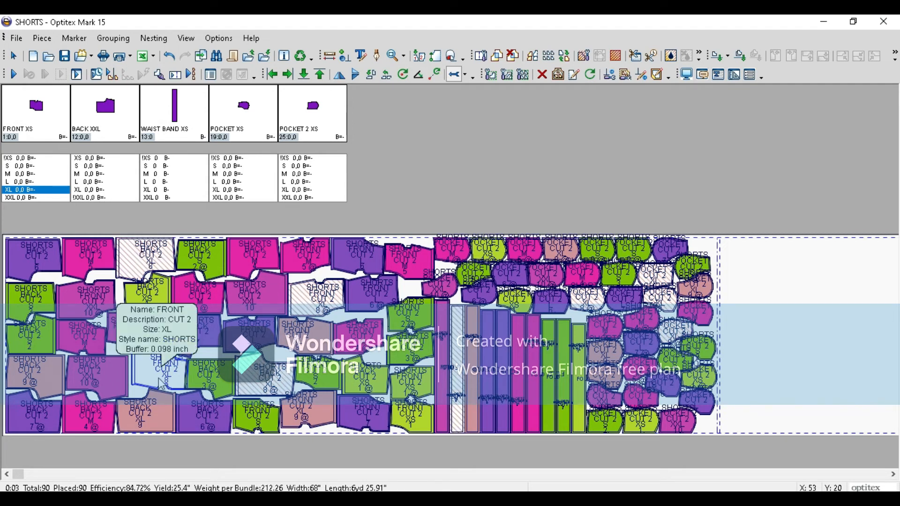
left_click(757, 342)
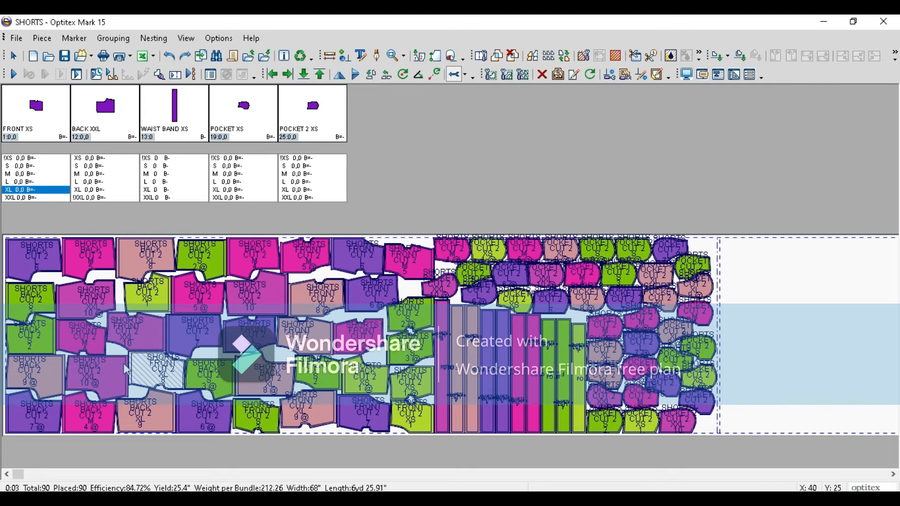
left_click(253, 349)
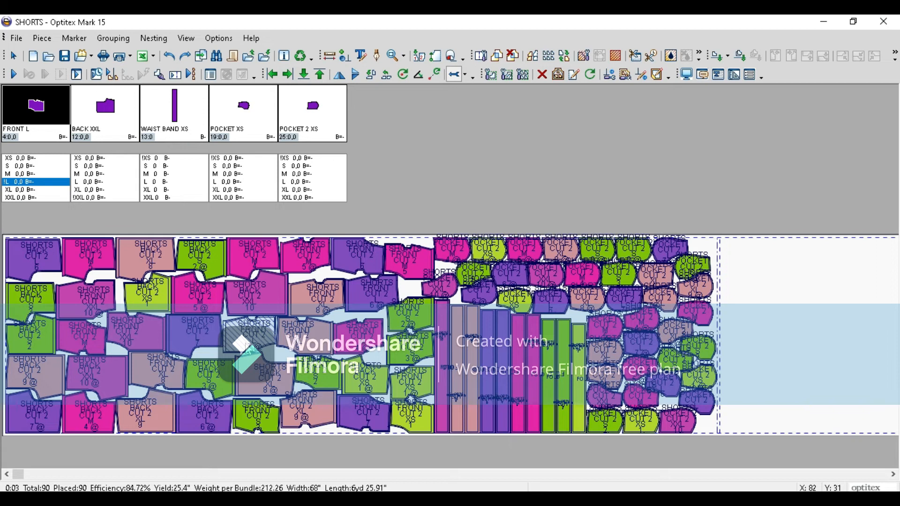
double_click(247, 347)
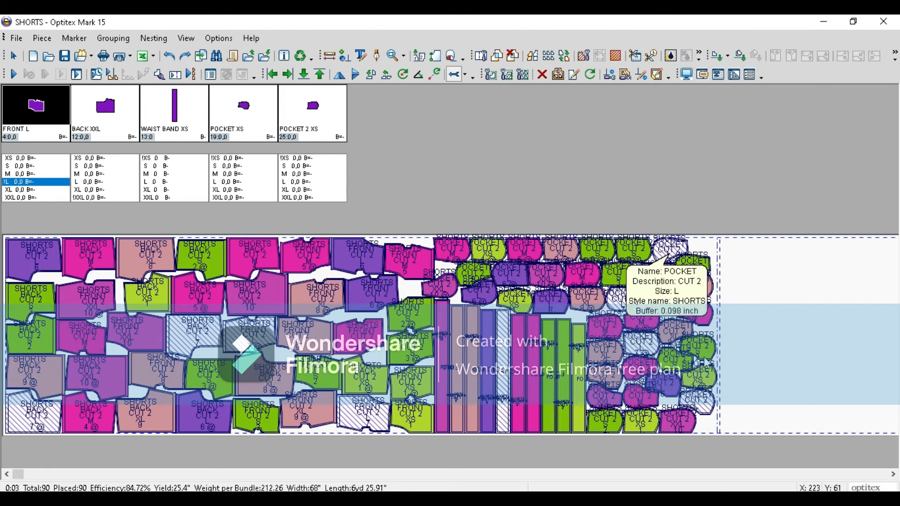
scroll(809, 345, "down", 2)
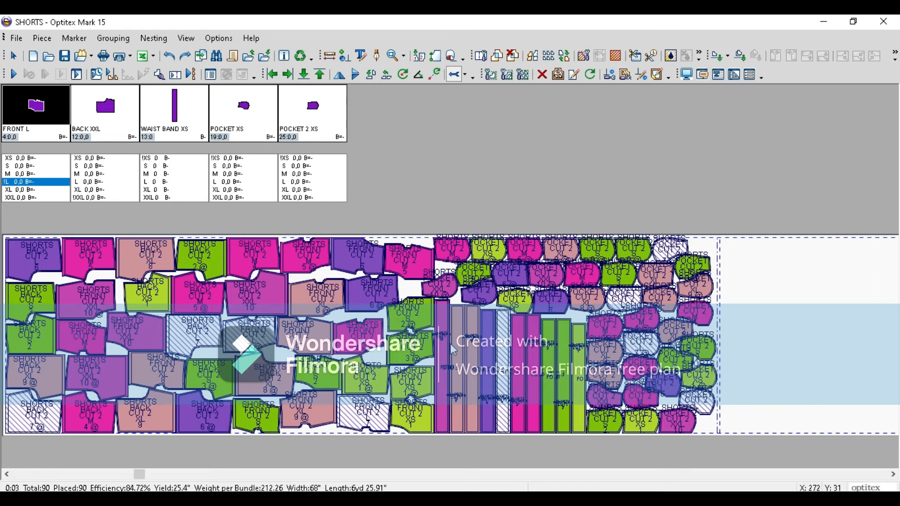
scroll(133, 346, "down", 2)
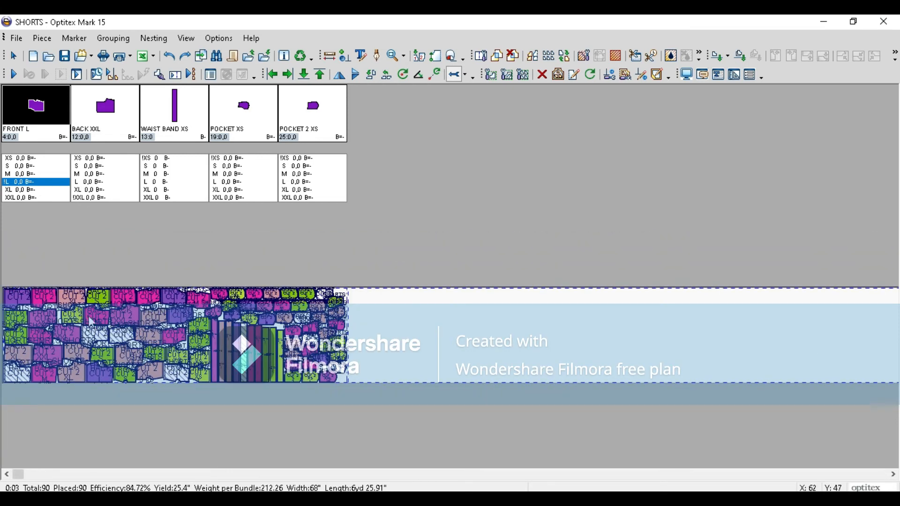
left_click(74, 340)
mouse_move(75, 340)
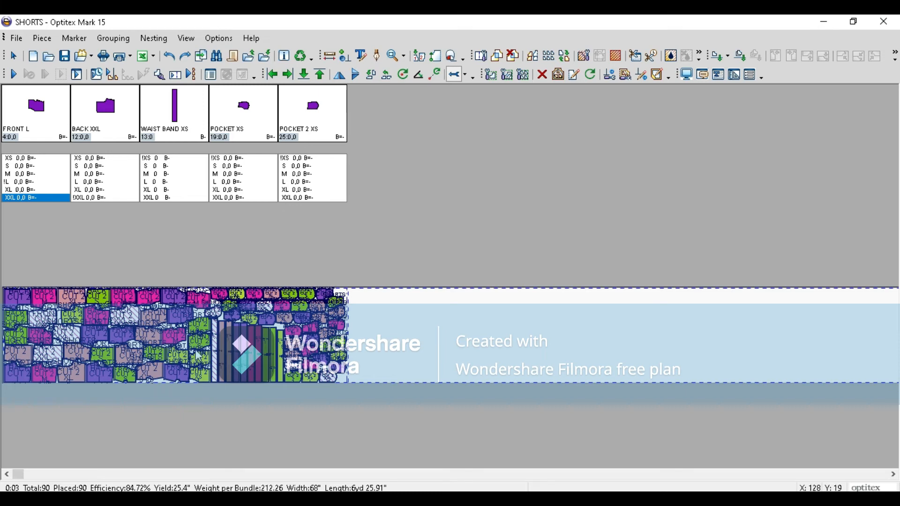
mouse_move(219, 338)
left_click(412, 366)
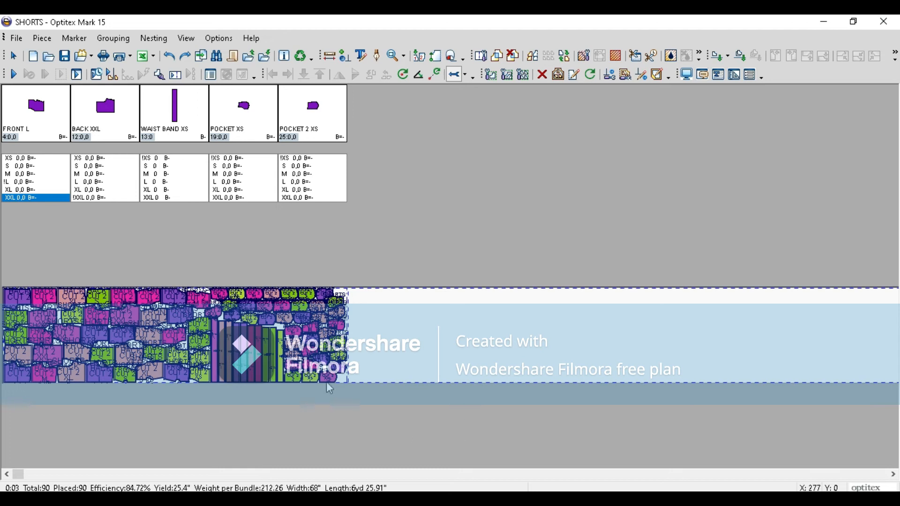
Print the marker as a single page with the Foxit Reader PDF Printer, saving the PDF as SHORTS.MRK.
left_click(107, 59)
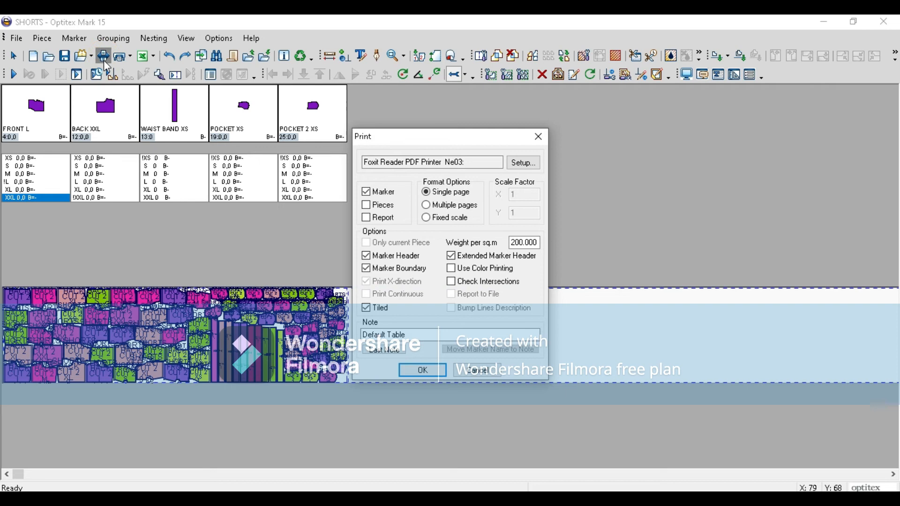
left_click(519, 165)
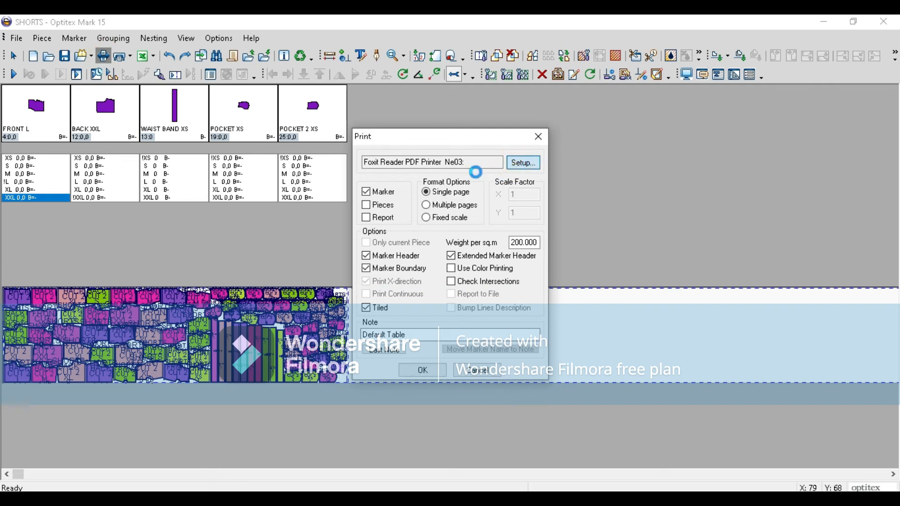
left_click(515, 342)
left_click(423, 375)
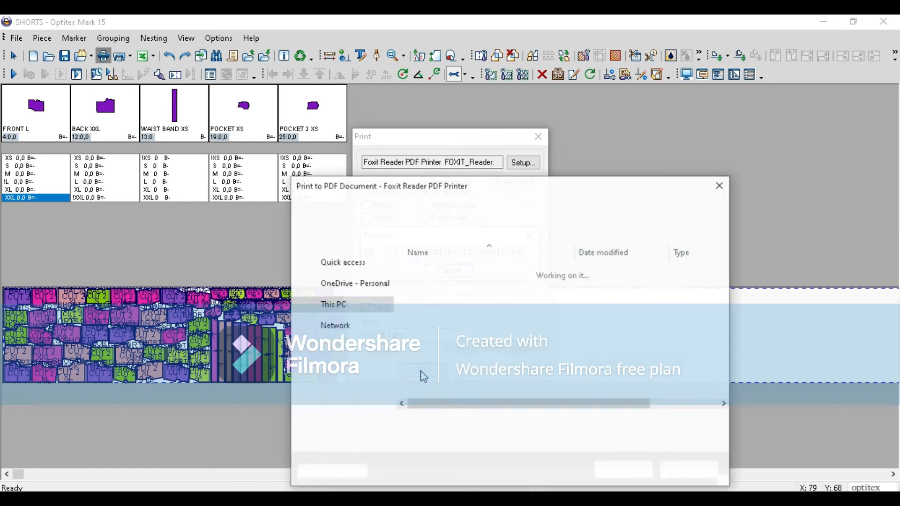
left_click(627, 469)
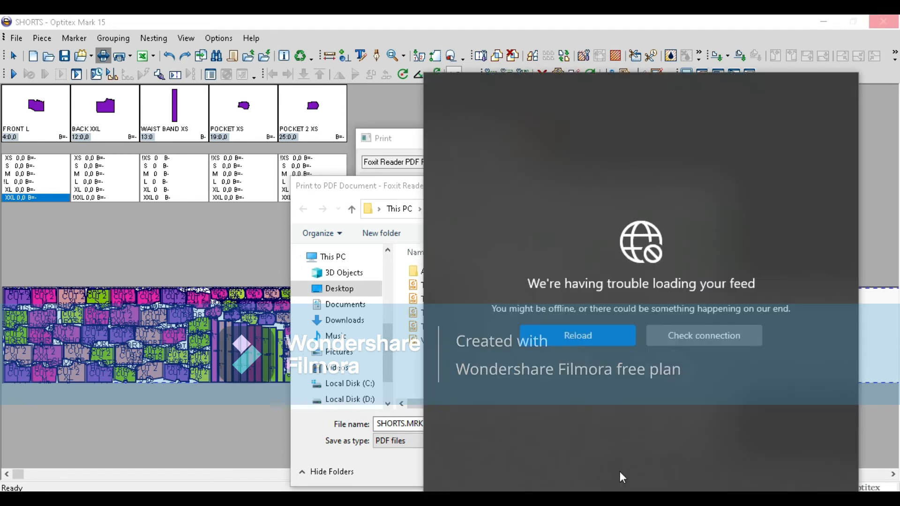
left_click(619, 468)
left_click(645, 473)
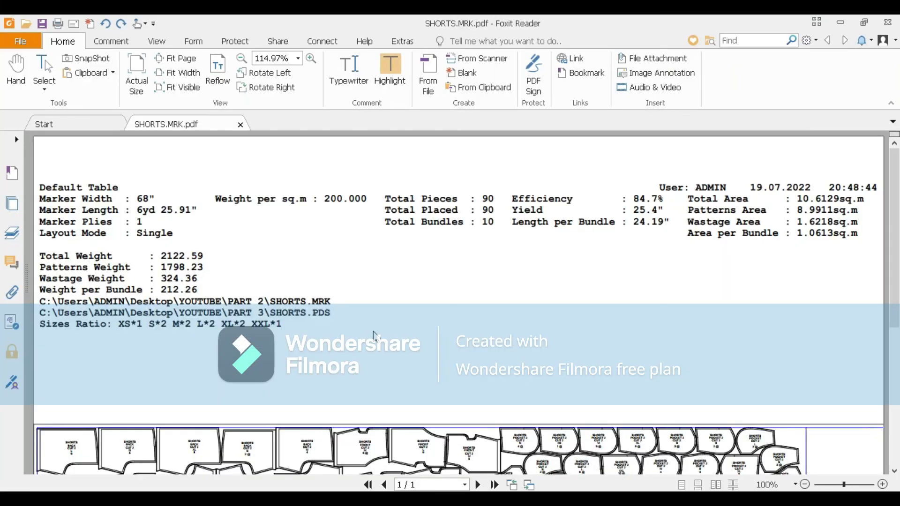
Highlight the Marker Width and Weight per sq.m entries in the PDF's marker report.
scroll(467, 347, "down", 3)
scroll(467, 346, "down", 3)
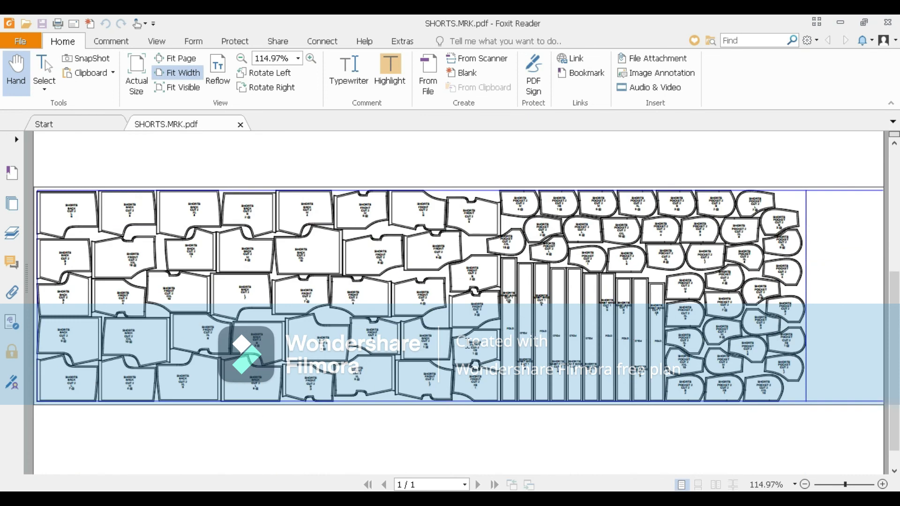
scroll(432, 354, "up", 5)
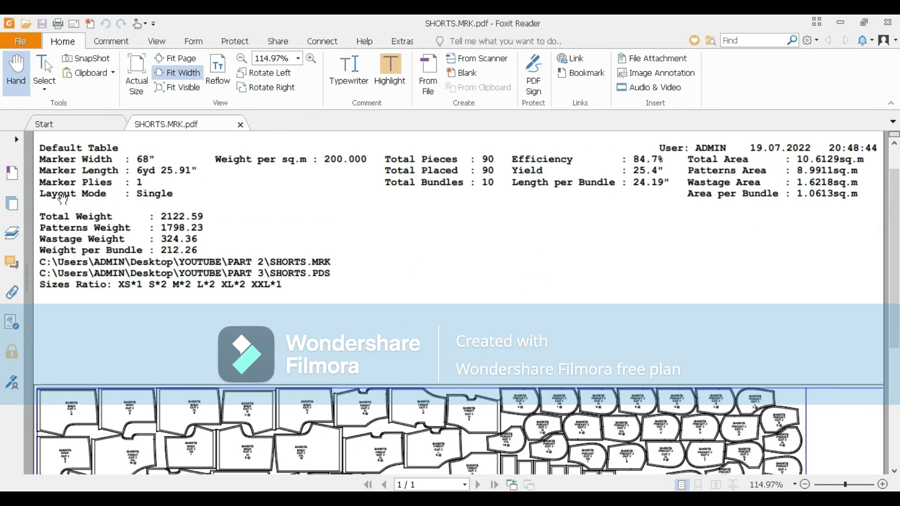
left_click(397, 67)
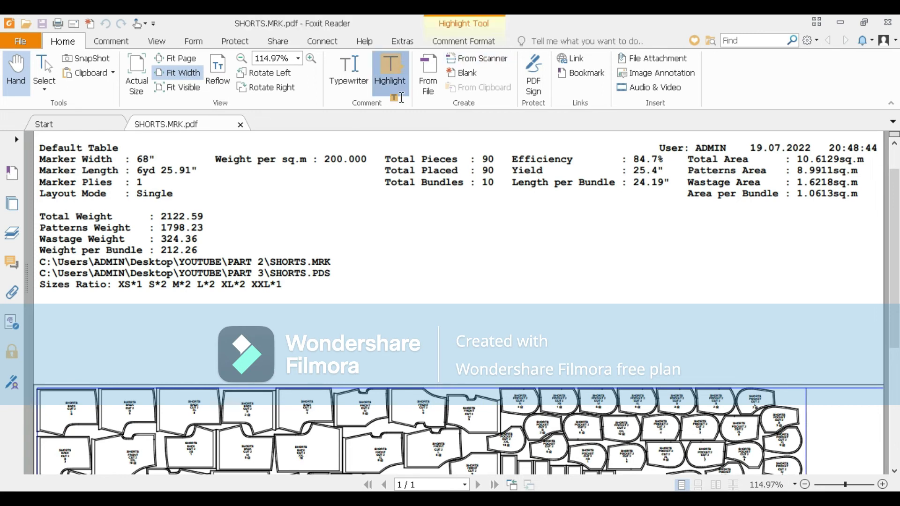
left_click_drag(163, 158, 42, 161)
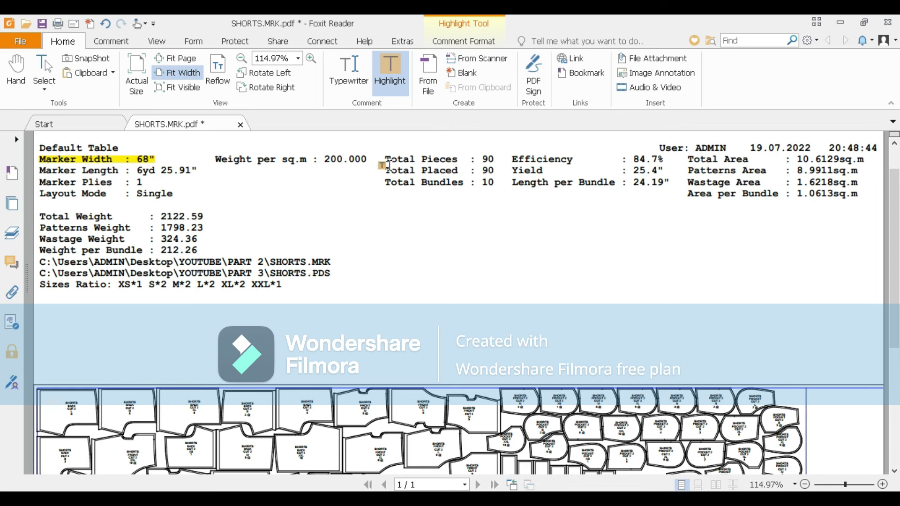
left_click_drag(368, 161, 218, 163)
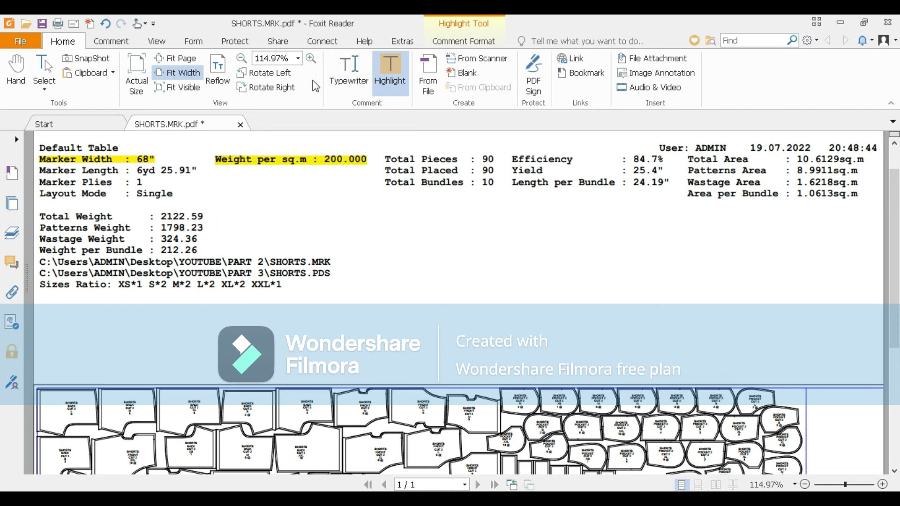
Highlight the Weight per Bundle line in the marker report.
left_click(387, 77)
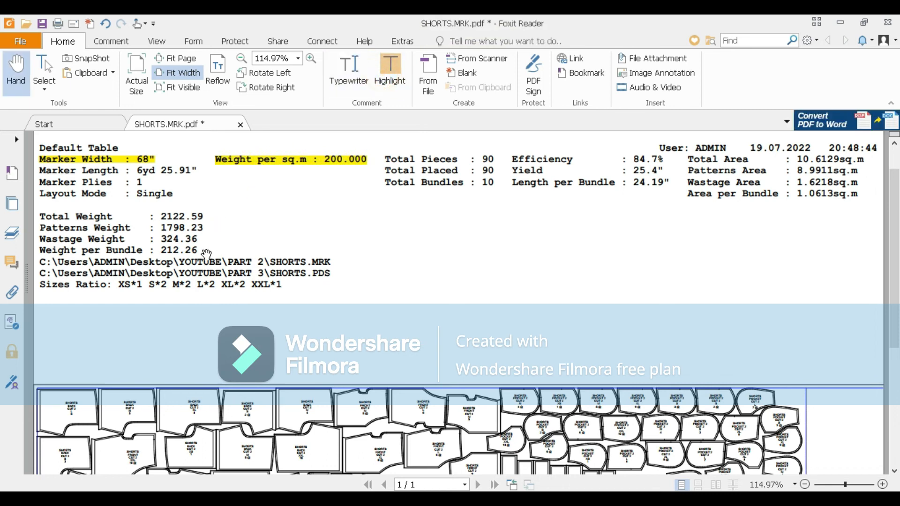
left_click_drag(201, 248, 41, 250)
left_click(390, 70)
left_click_drag(202, 252, 30, 243)
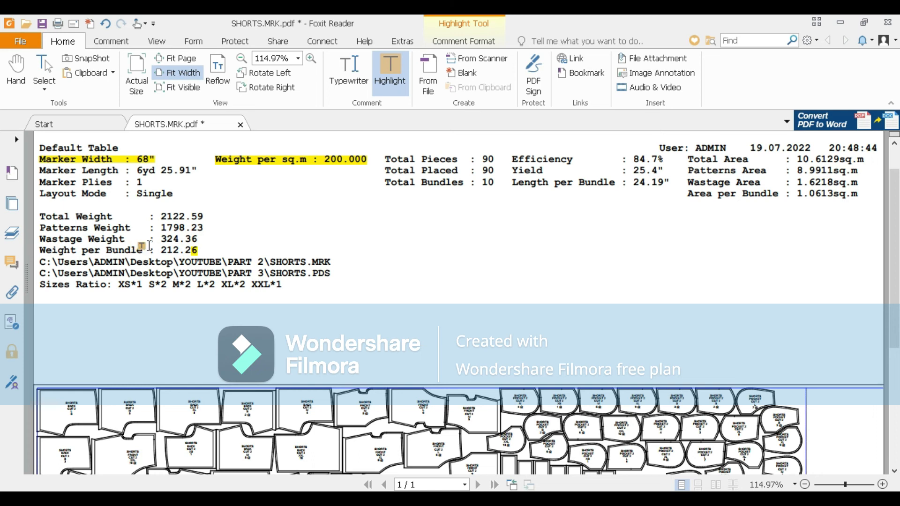
left_click_drag(202, 251, 33, 250)
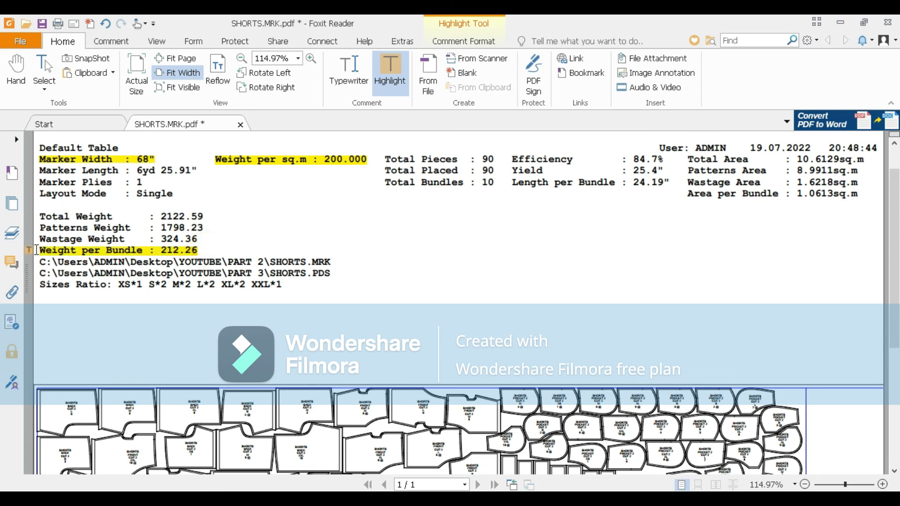
Highlight the Efficiency entry and the Sizes Ratio line in the marker report.
left_click_drag(672, 162, 507, 161)
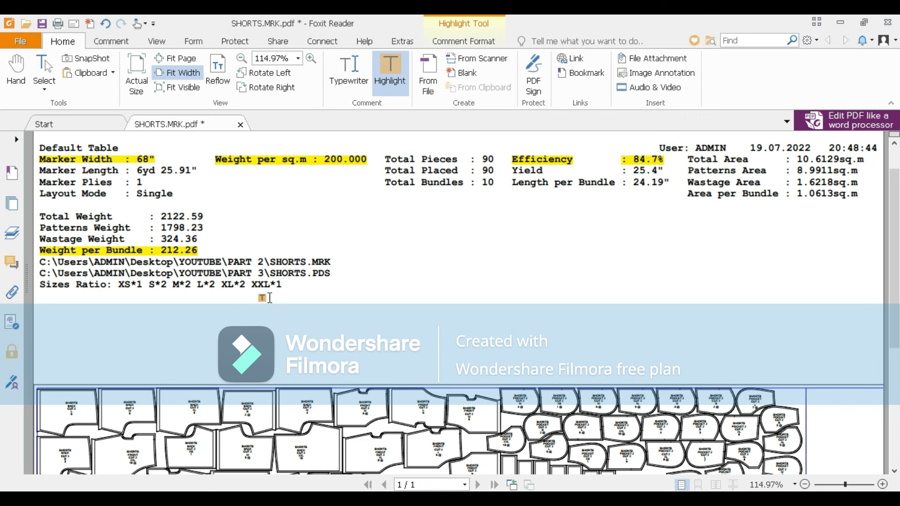
left_click_drag(290, 282, 236, 286)
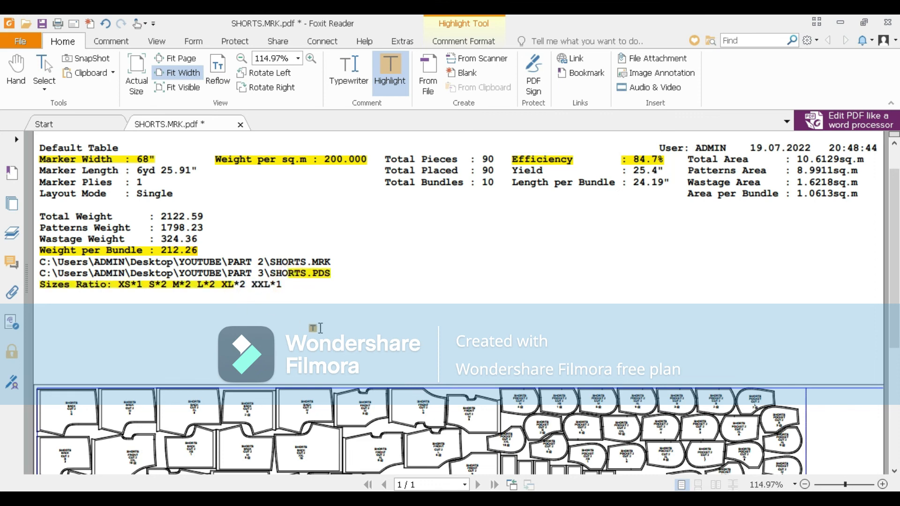
left_click_drag(295, 284, 115, 284)
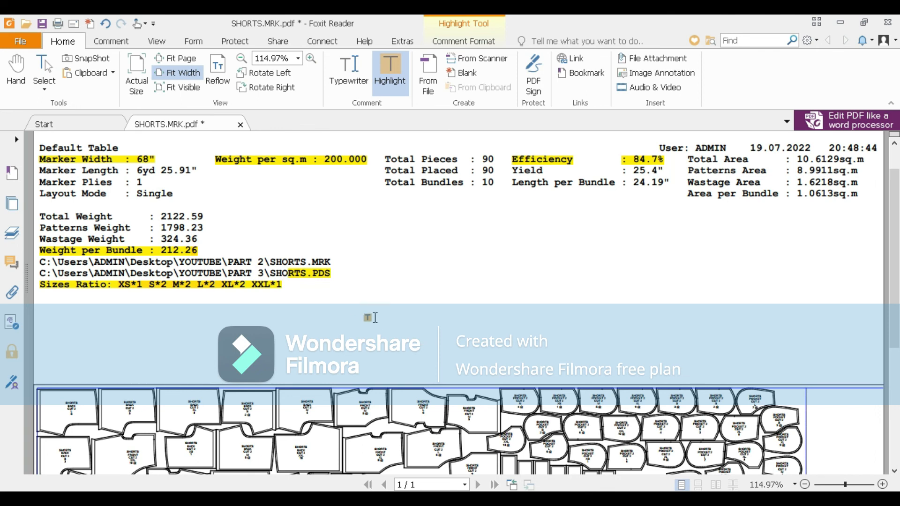
Compare the marker layout in the PDF with the open SHORTS marker in Optitex Mark, and return to the report.
scroll(387, 297, "down", 3)
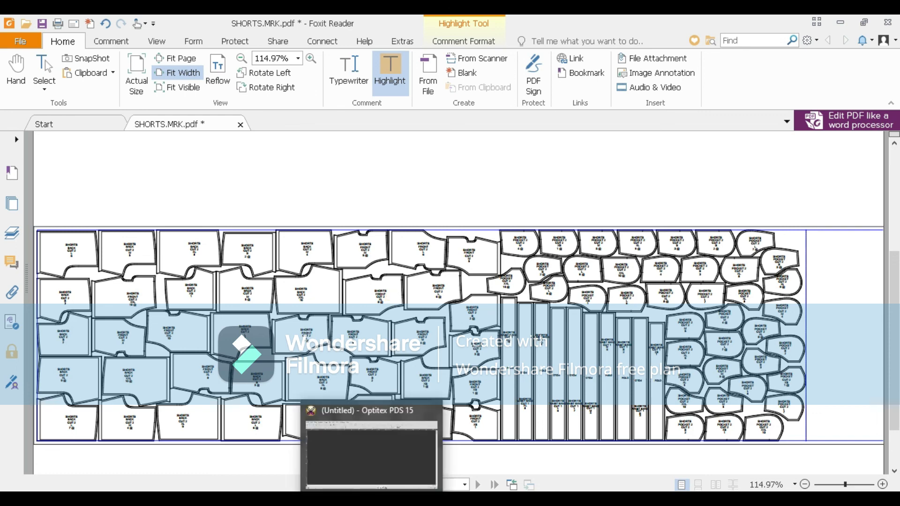
left_click(385, 411)
mouse_move(411, 417)
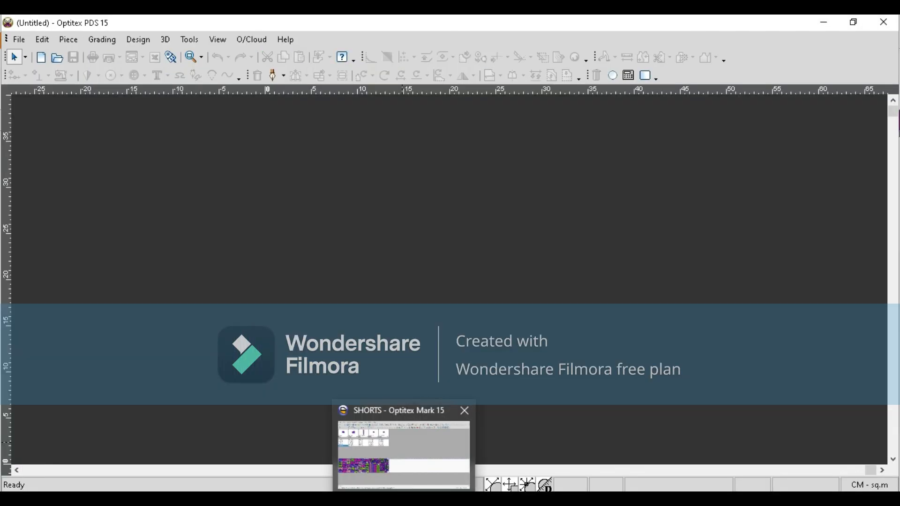
left_click(378, 501)
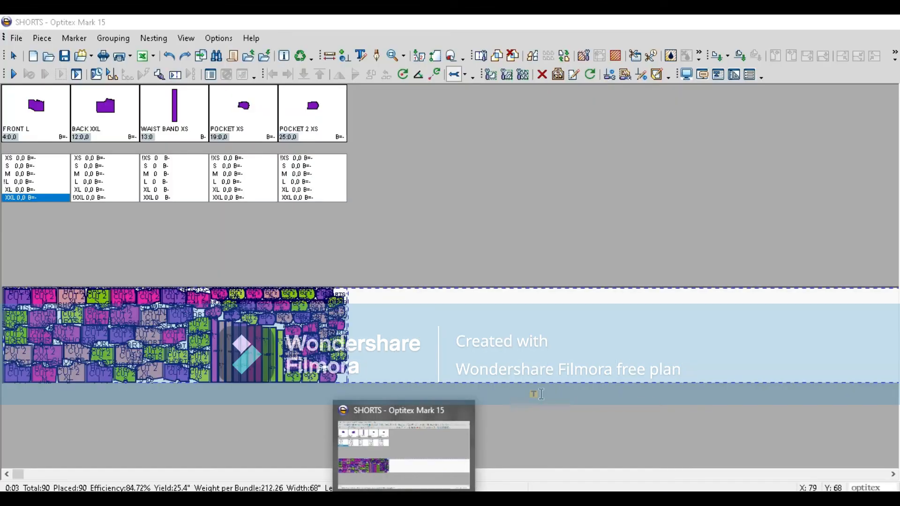
scroll(424, 274, "up", 3)
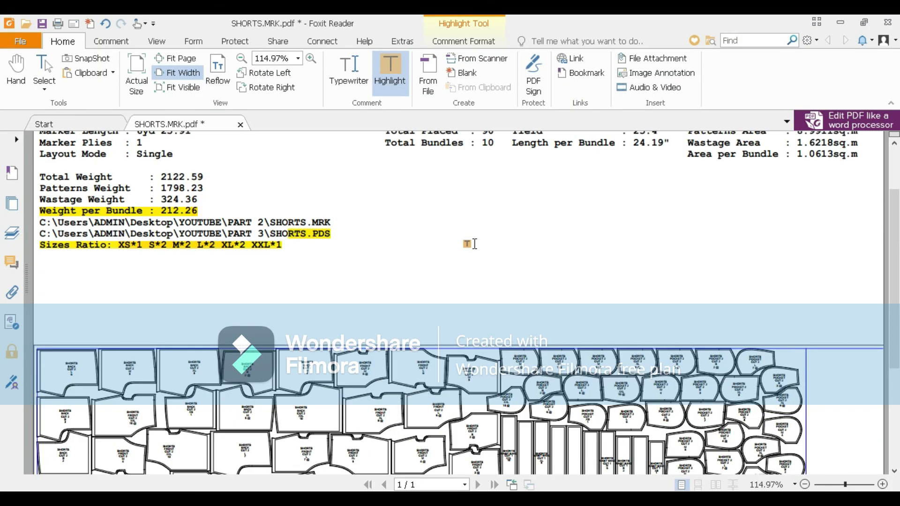